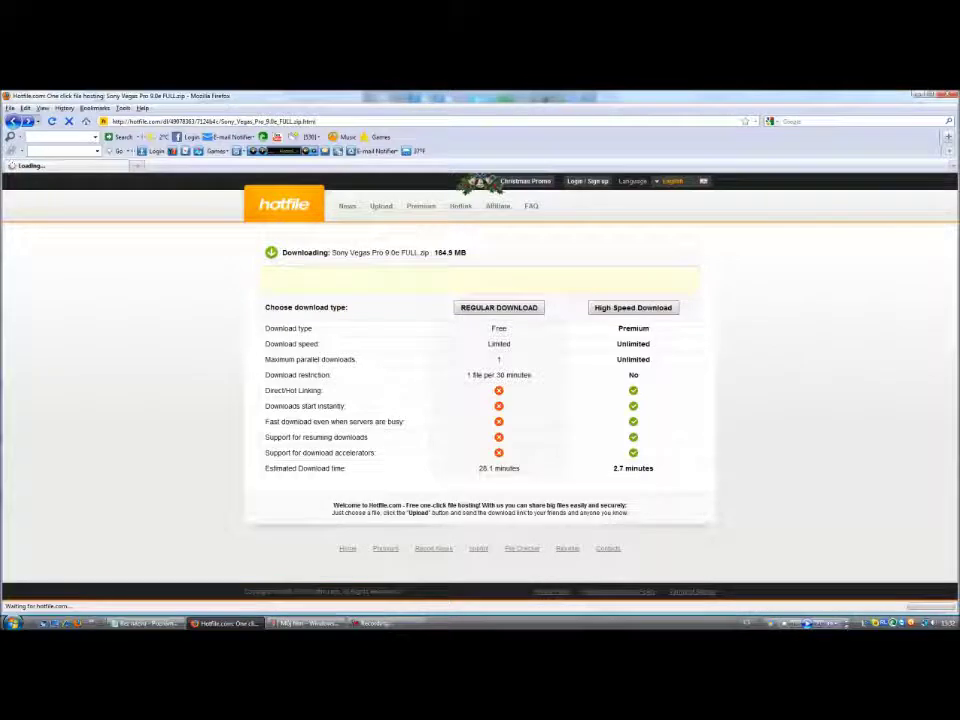
# - Fill in the two captcha words and request the free download of Sony Vegas Pro 9.0e FULL.zip
pyautogui.click(376, 623)
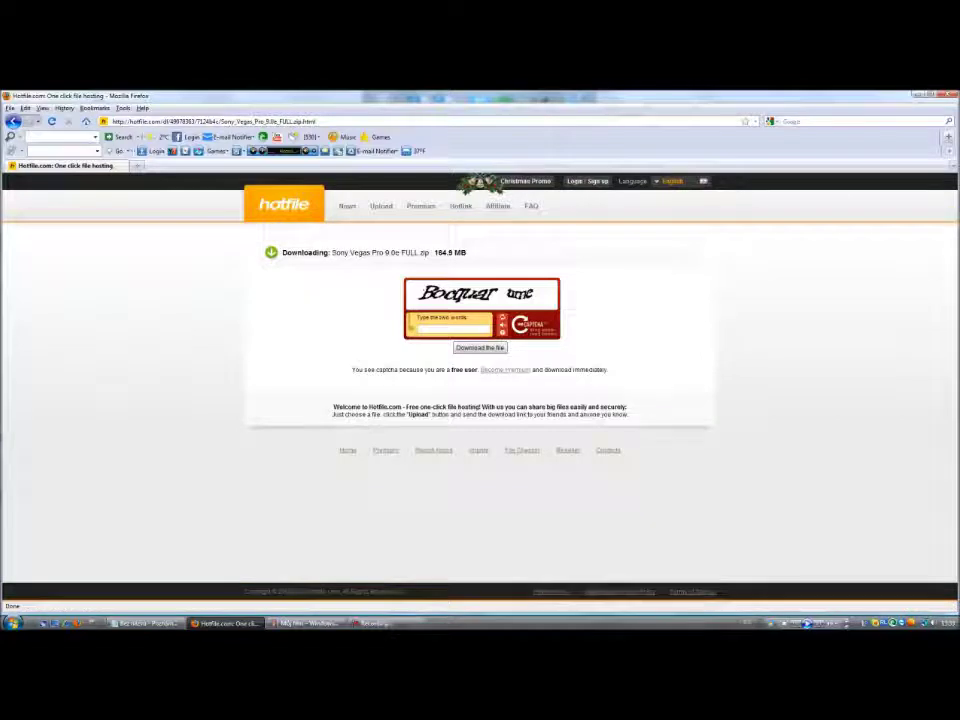
pyautogui.write('Booquar')
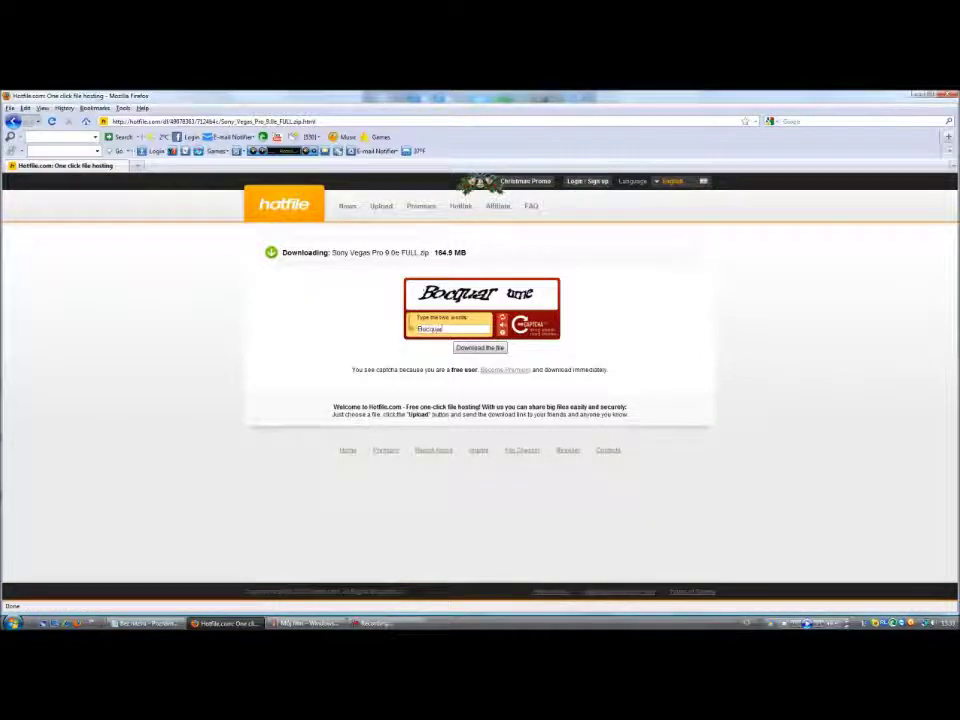
pyautogui.write('me')
pyautogui.press('Return')
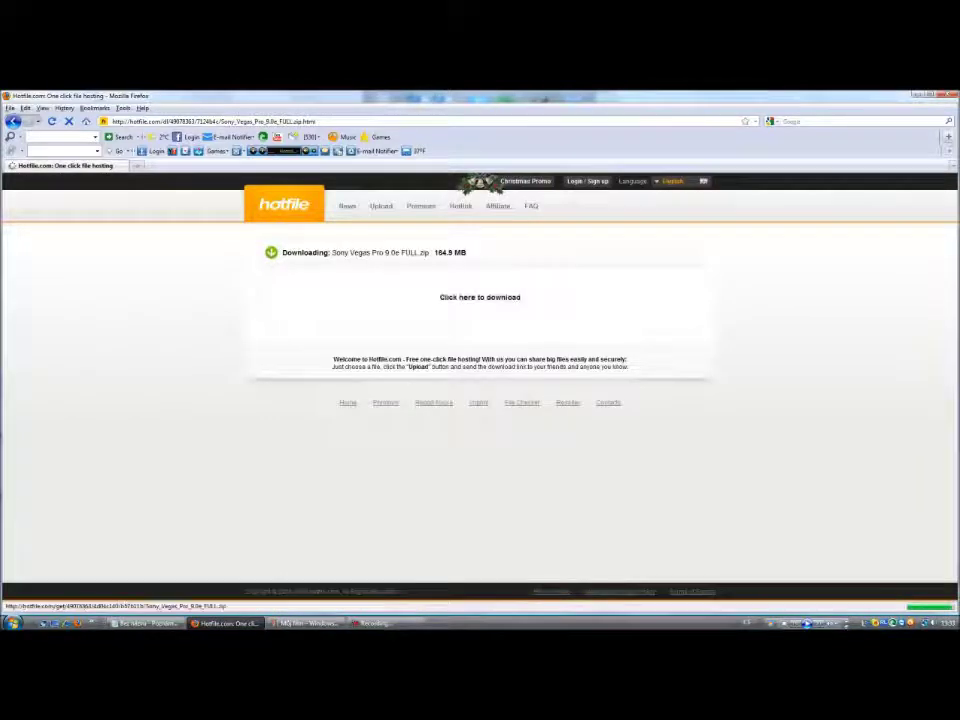
pyautogui.click(480, 297)
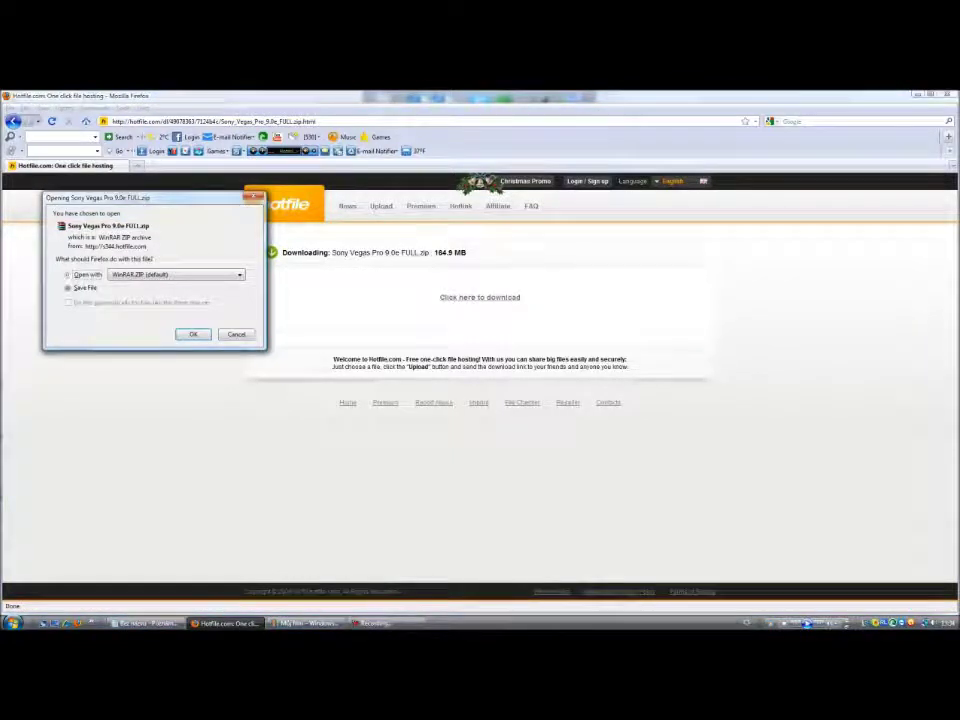
# - Replace the Notepad note with "save file" and accept saving the zip file in Firefox
pyautogui.click(145, 623)
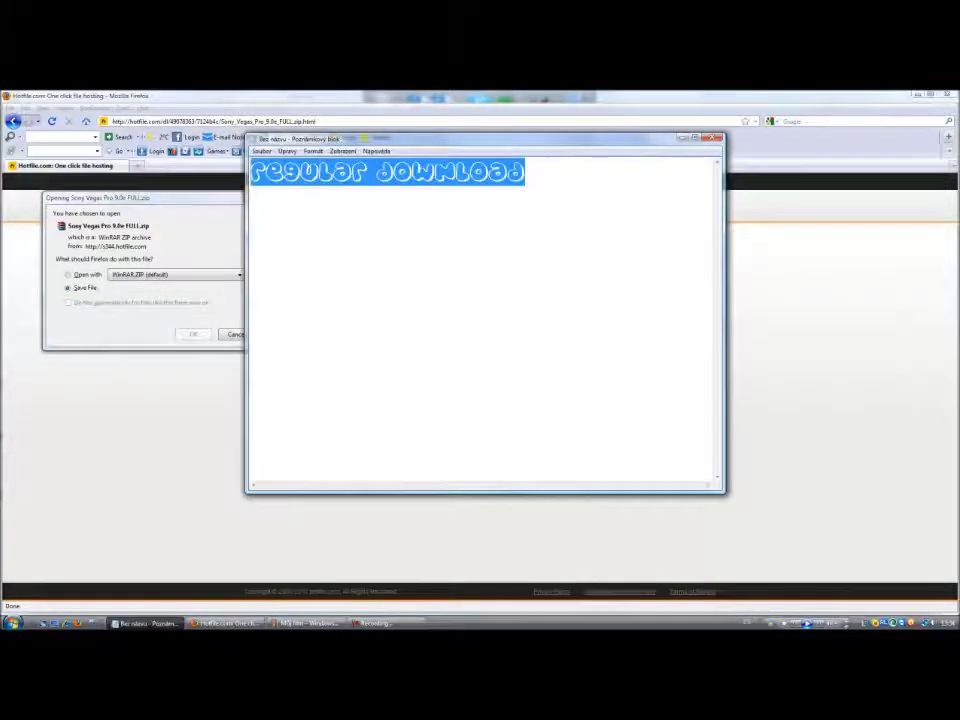
pyautogui.write('save file')
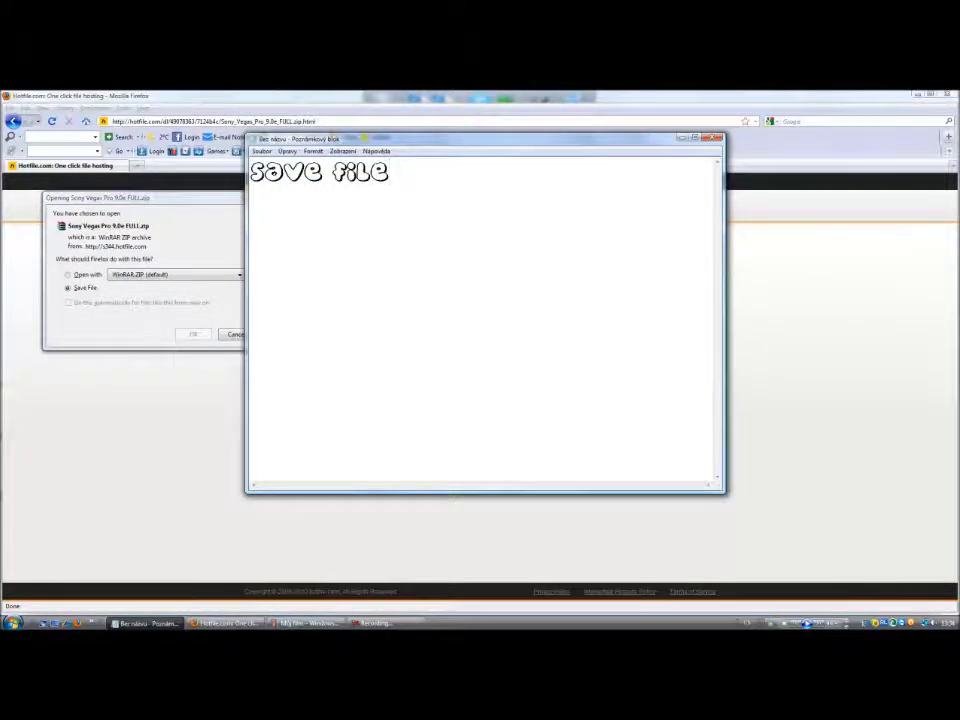
pyautogui.hotkey('alt', 'Tab')
pyautogui.press('Return')
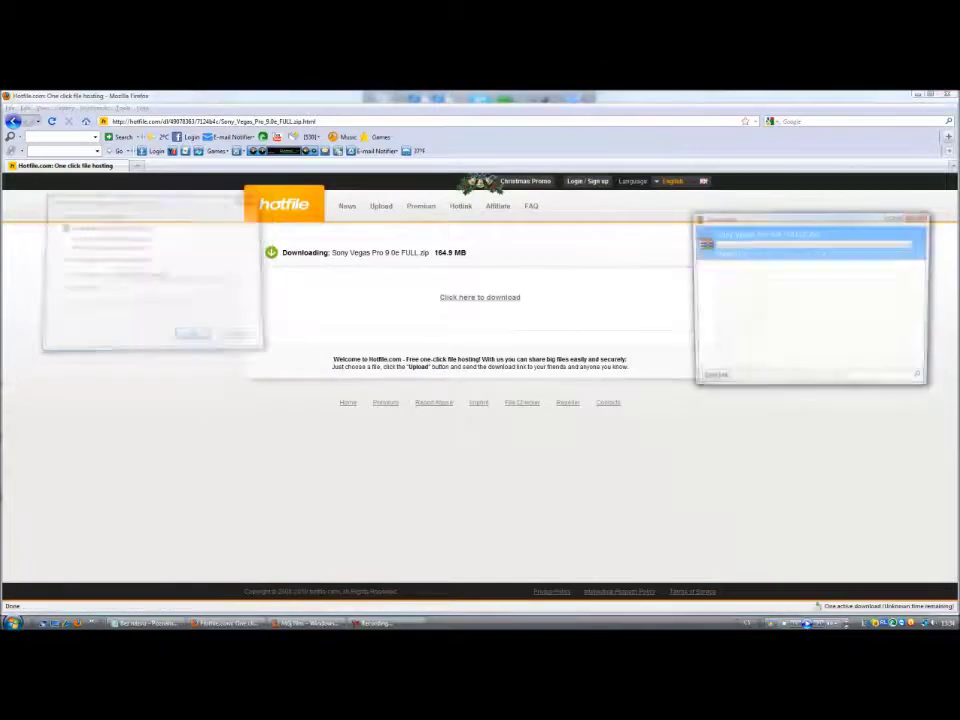
# - Cancel the running zip download, then close the Downloads window and the browser
pyautogui.click(911, 244)
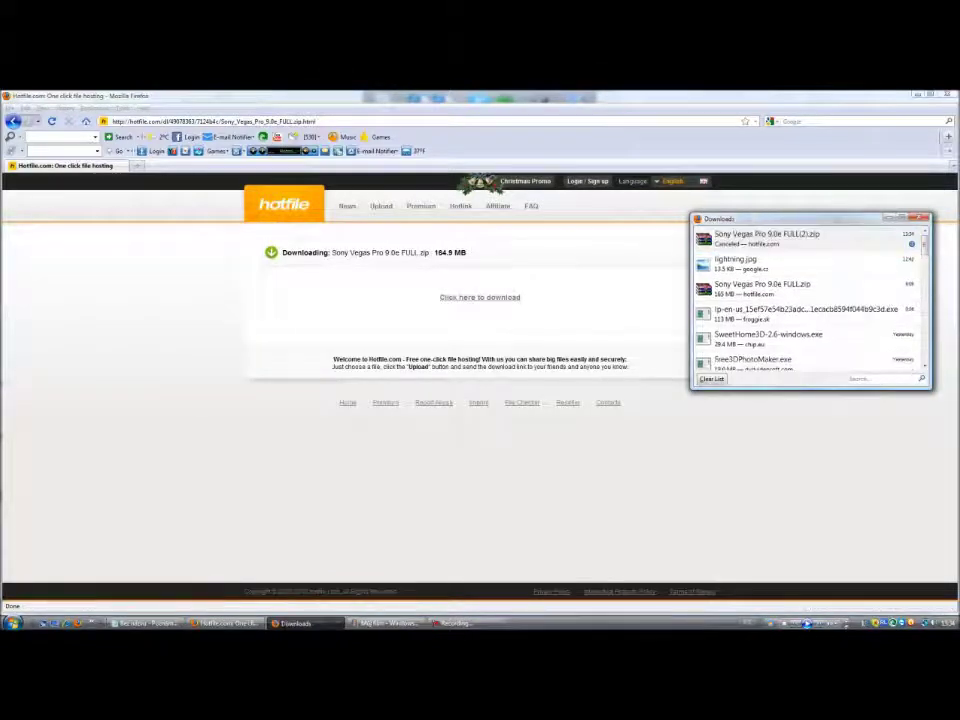
pyautogui.click(917, 217)
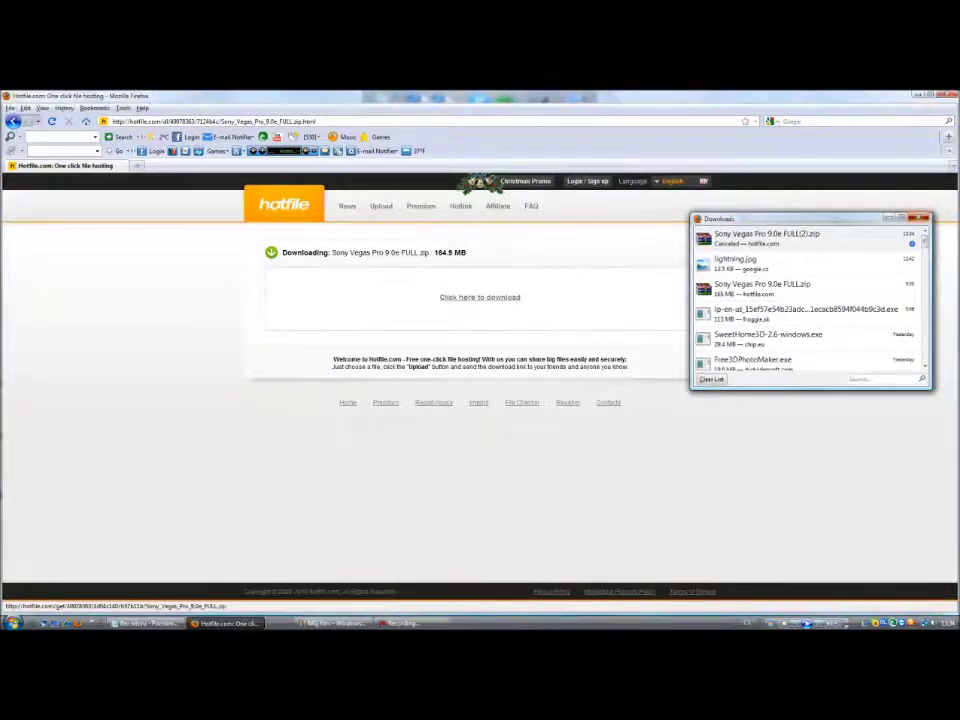
pyautogui.click(945, 94)
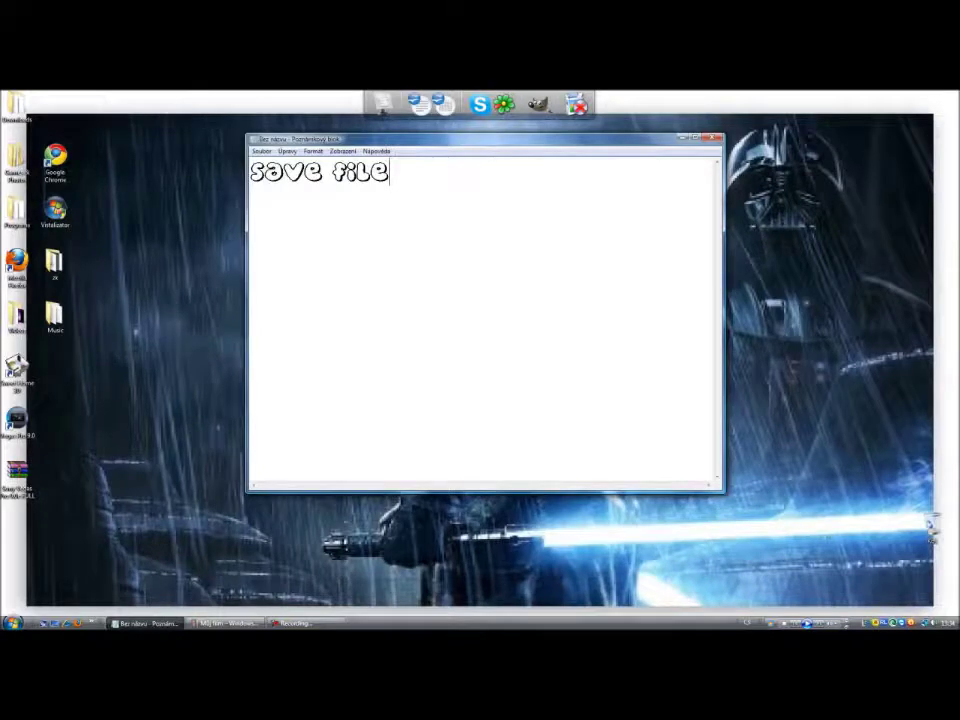
# - Replace the Notepad note with "When you have it downloaded open it or extrack the files" and highlight "extrack the files"
pyautogui.hotkey('ctrl', 'a')
pyautogui.write('Wh')
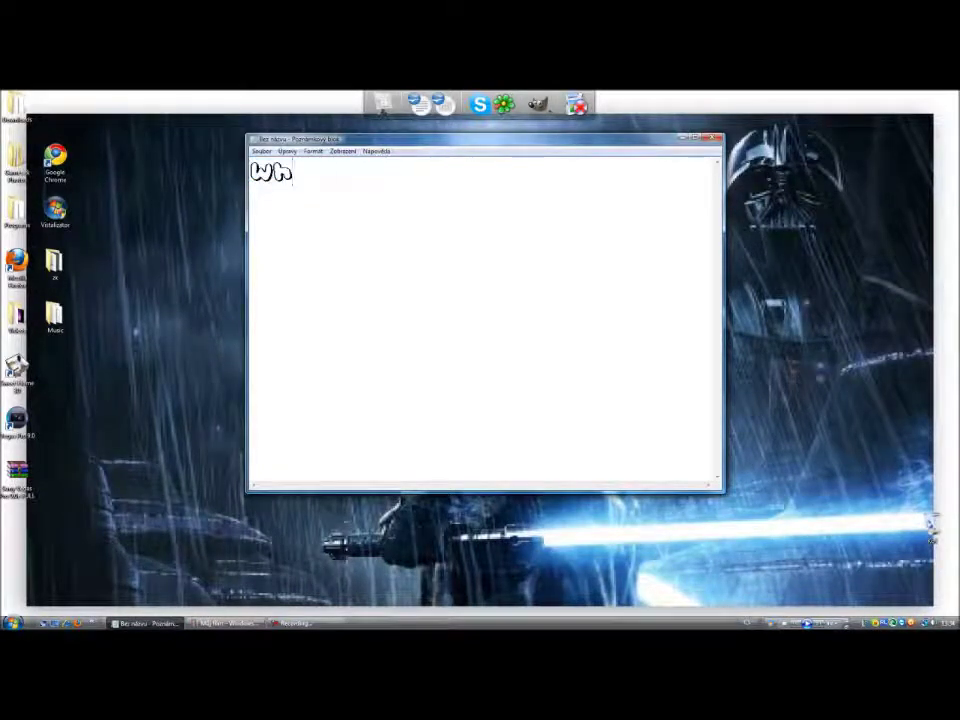
pyautogui.write('en you have i')
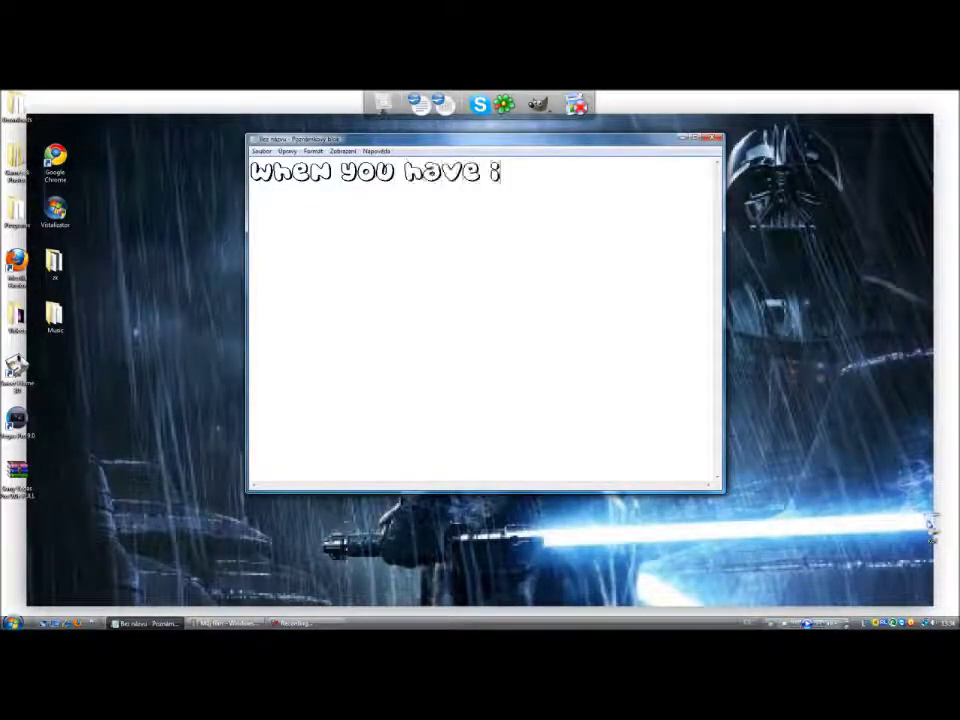
pyautogui.write('t downloaded ope')
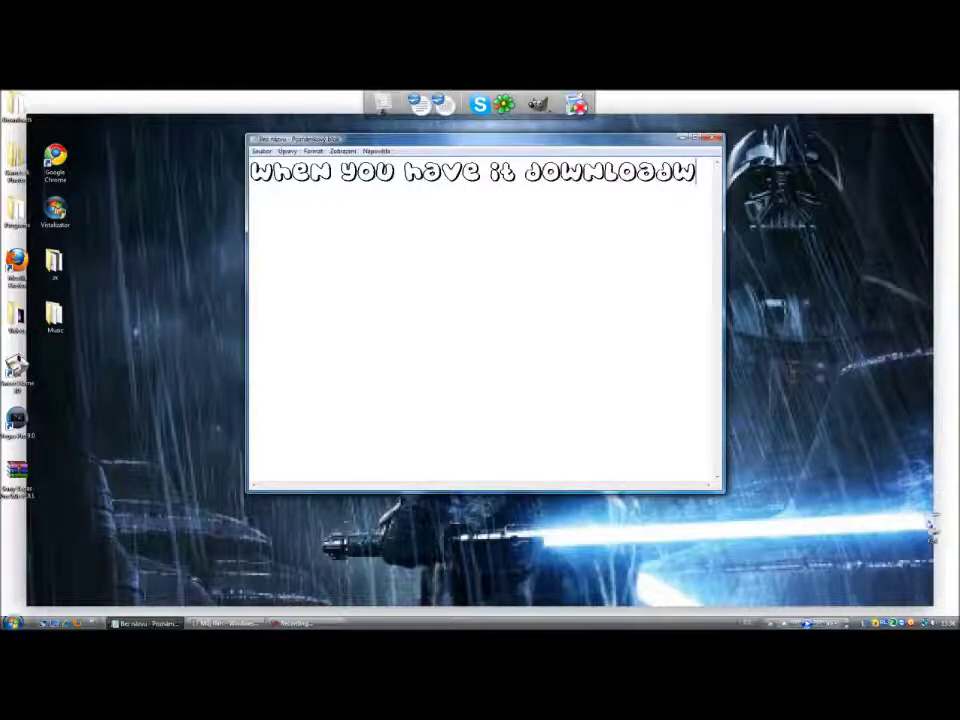
pyautogui.write('n')
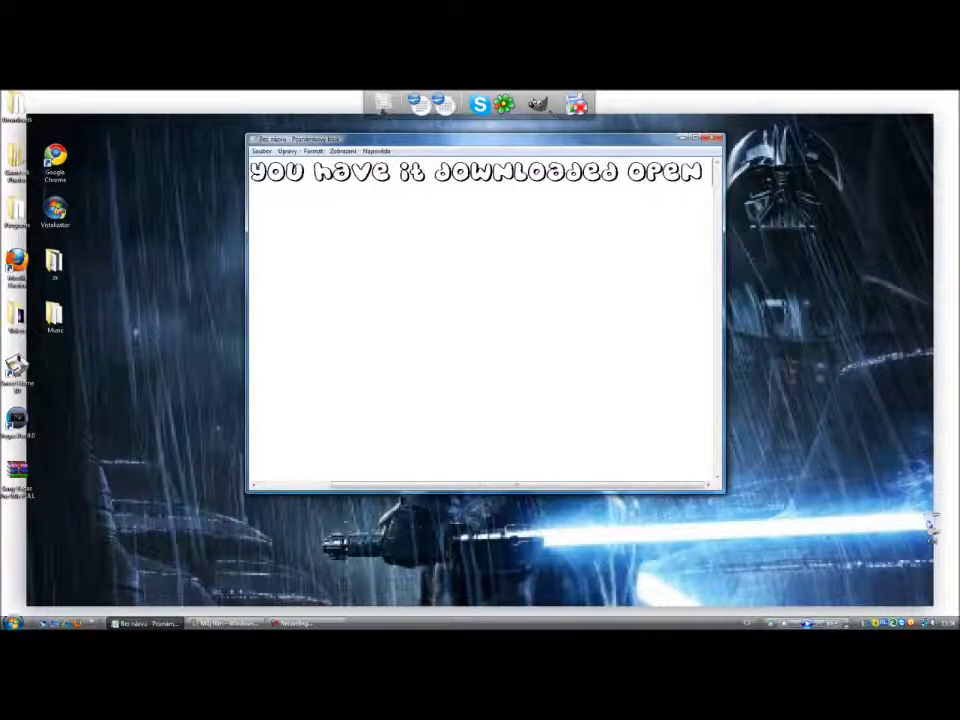
pyautogui.write(' it or')
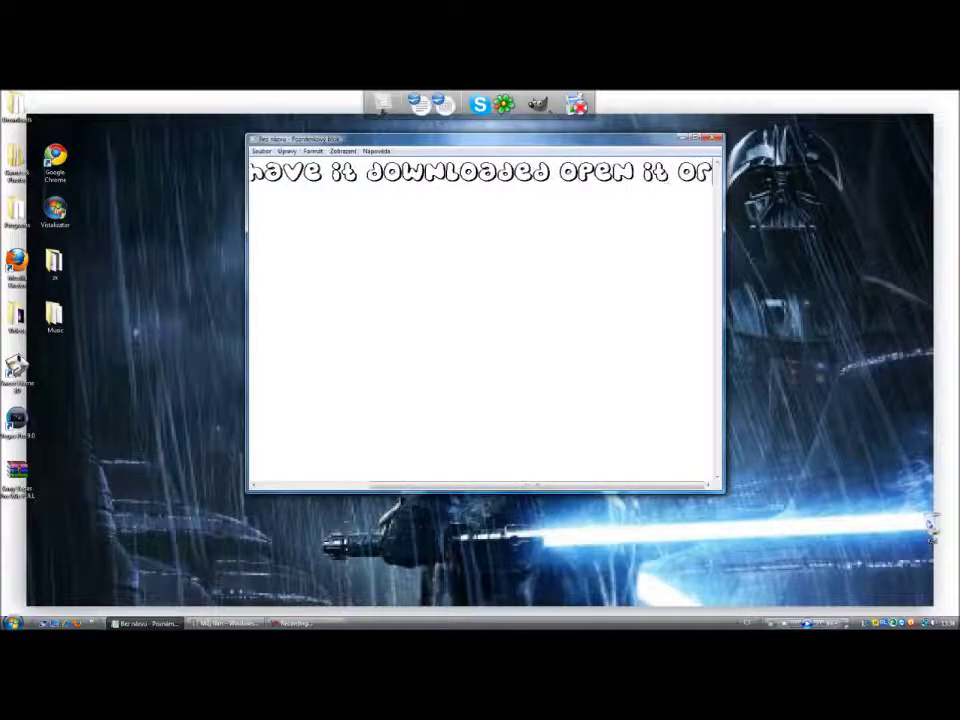
pyautogui.write(' extrack')
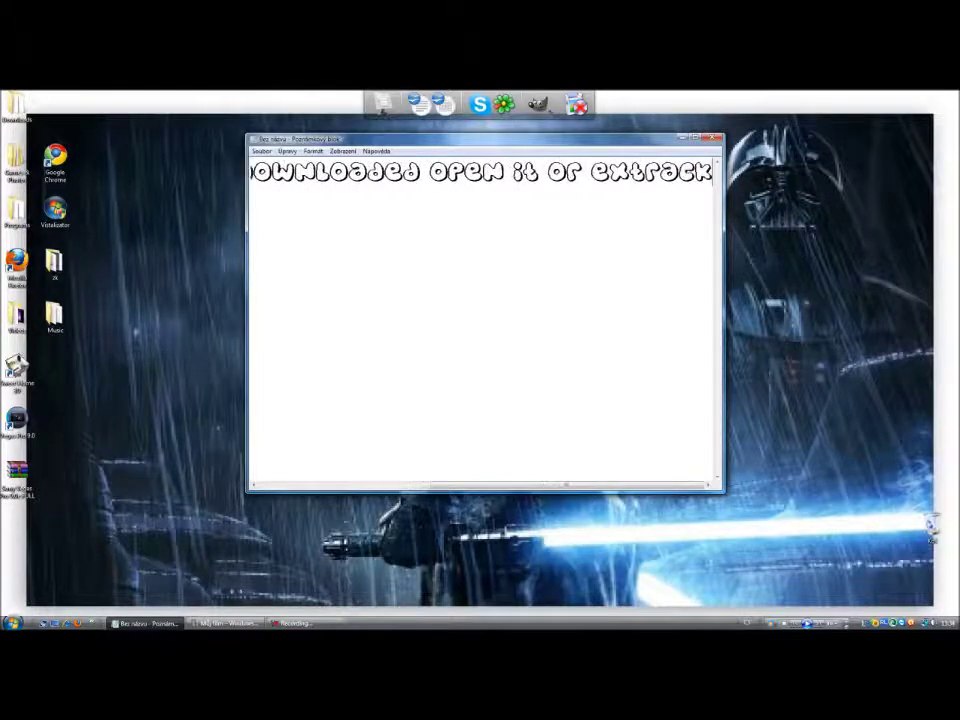
pyautogui.write(' the files')
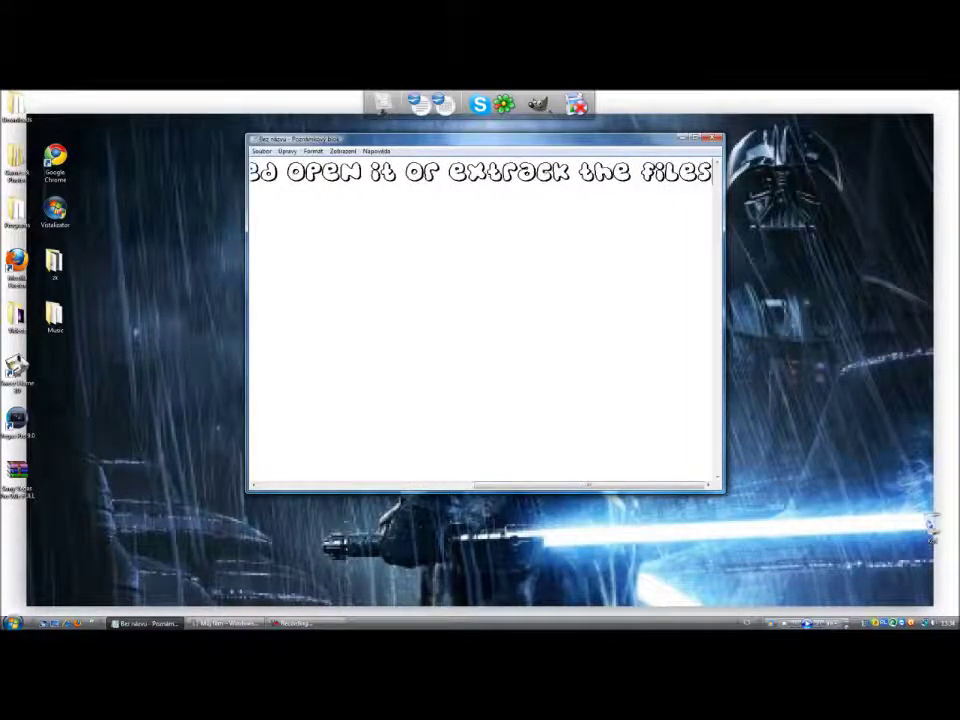
pyautogui.moveTo(712, 172); pyautogui.dragTo(448, 172)
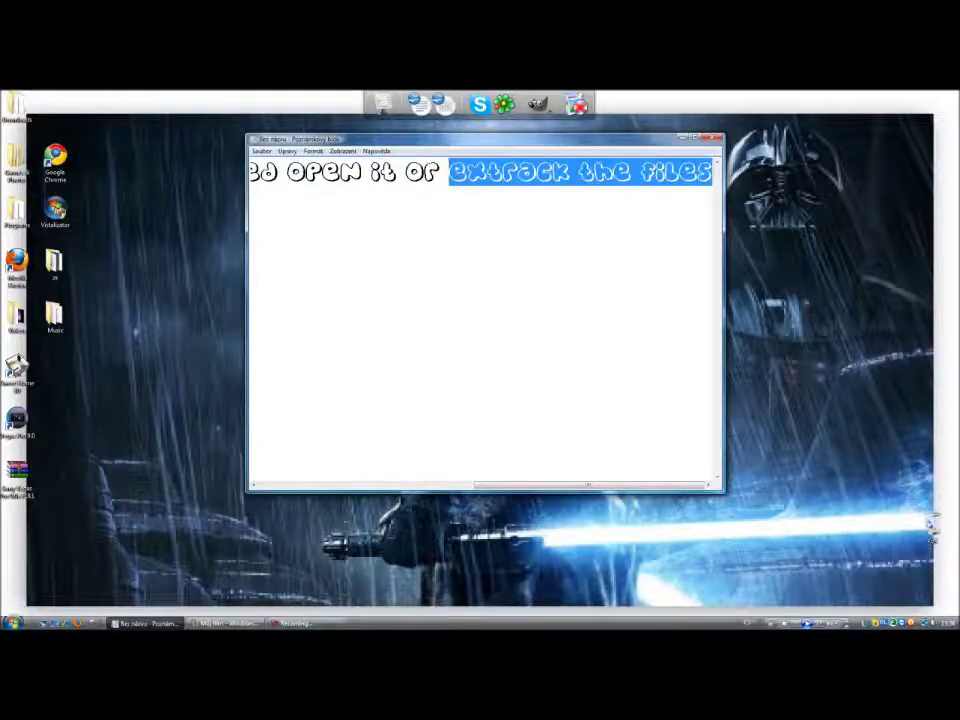
# - Extract the Sony Vegas Pro 9.0e FULL archive from the desktop into the Programs\VEGAS folder, replacing the existing Keygen.exe
pyautogui.rightClick(26, 468)
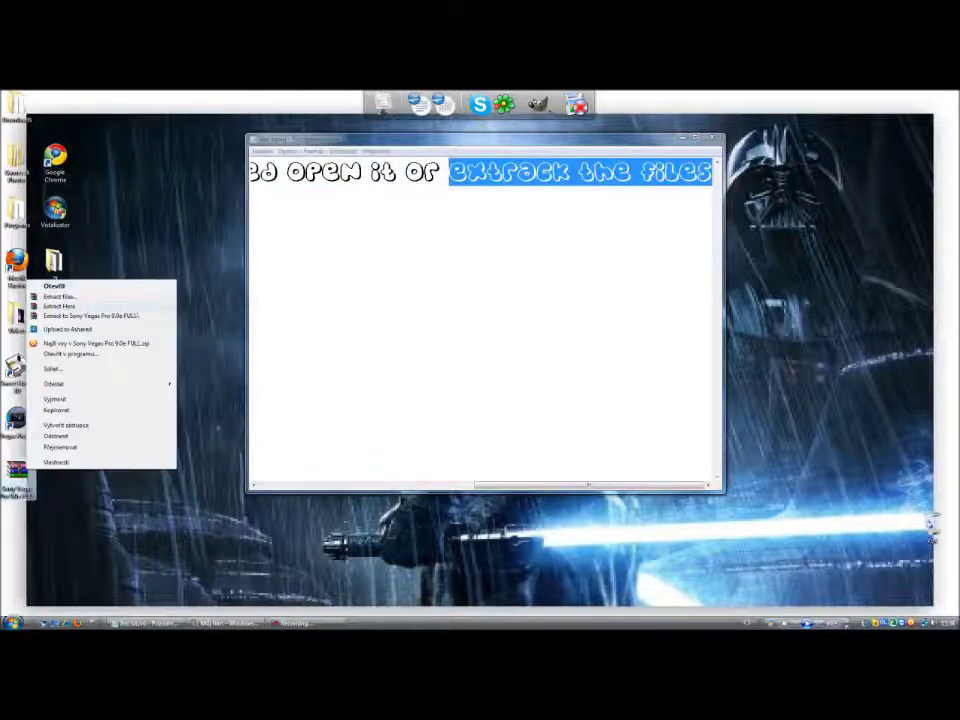
pyautogui.click(59, 297)
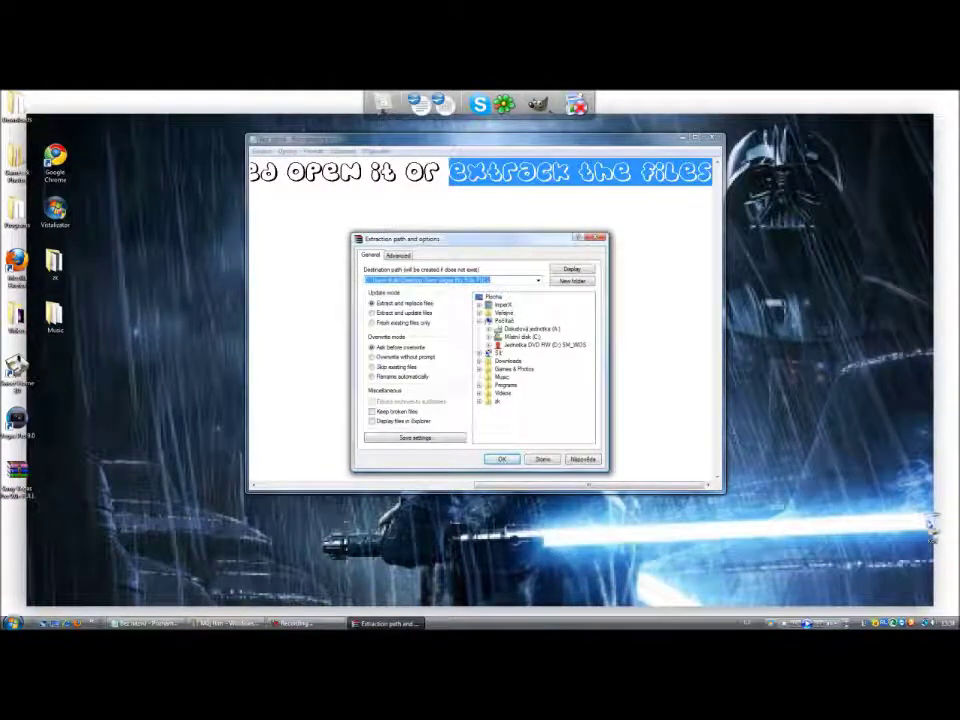
pyautogui.click(505, 385)
pyautogui.click(512, 393)
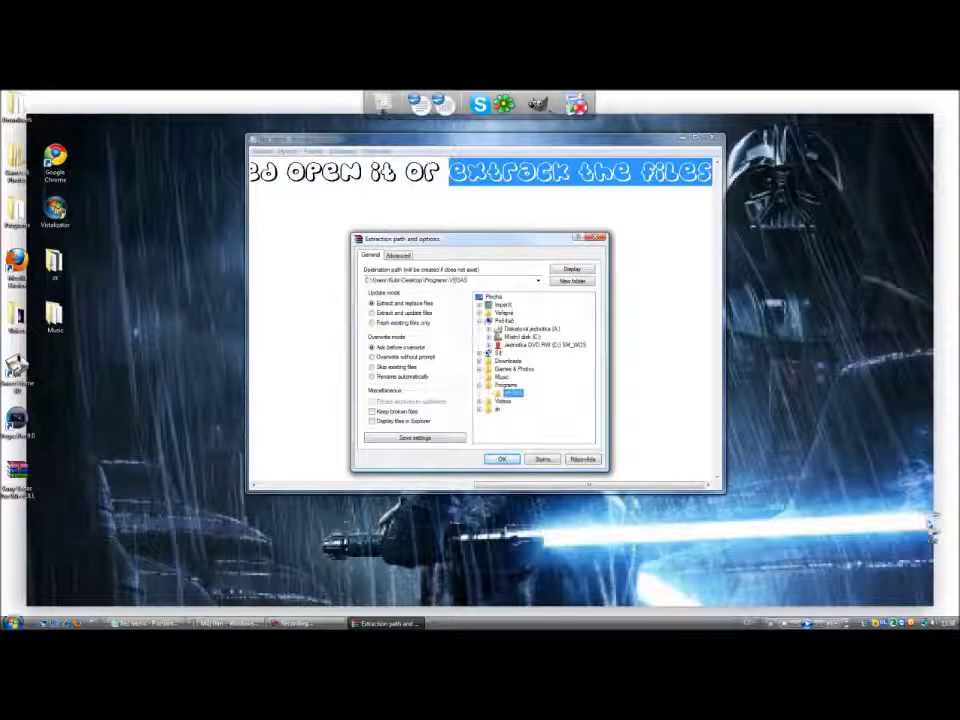
pyautogui.press('Return')
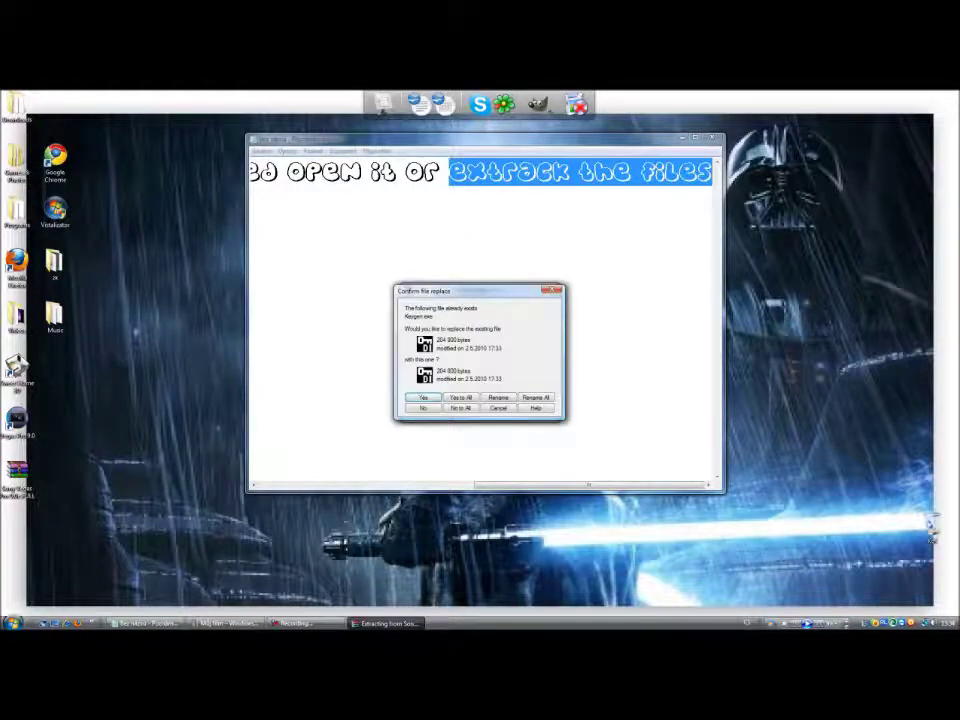
pyautogui.press('Return')
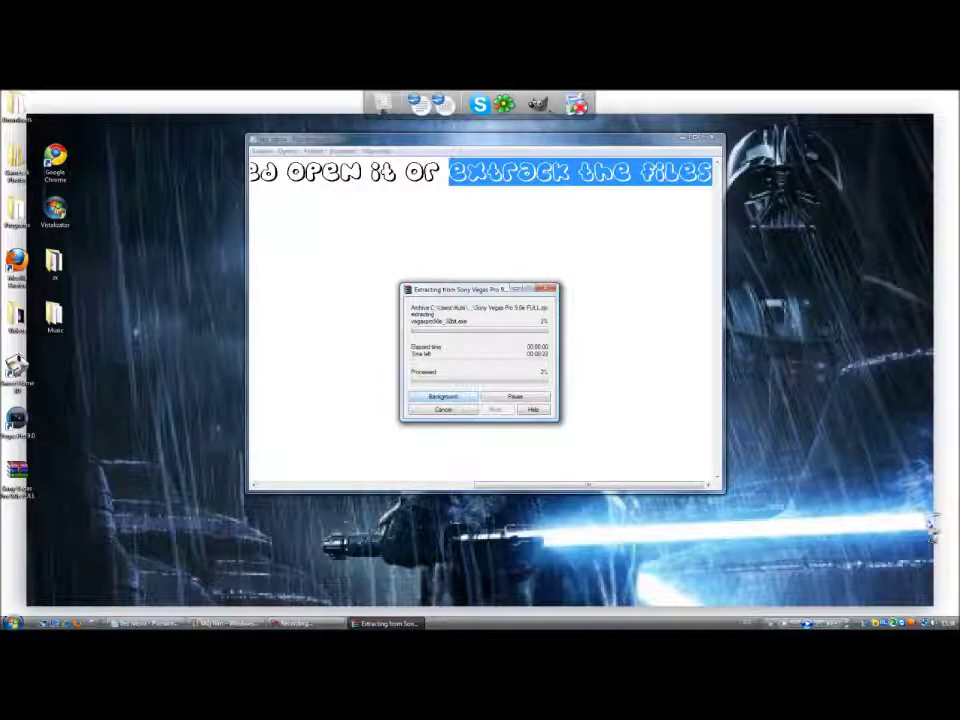
# - Move the extraction progress window off the note and replace the note text with "Ok open the folder"
pyautogui.moveTo(437, 276); pyautogui.dragTo(141, 181)
pyautogui.click(578, 172)
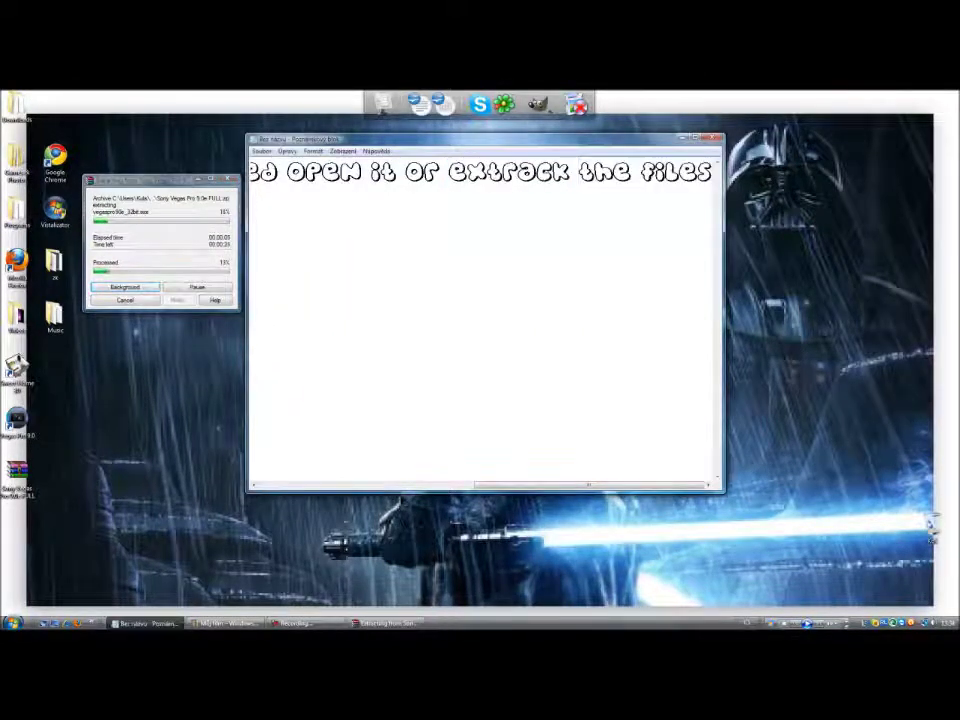
pyautogui.moveTo(711, 172); pyautogui.dragTo(240, 172)
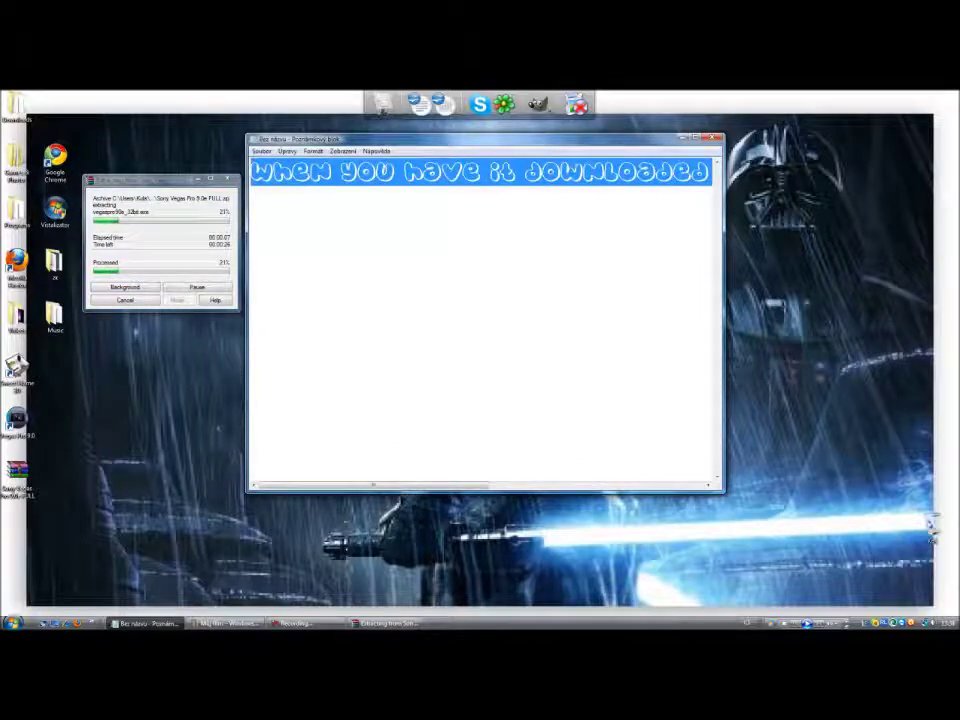
pyautogui.press('Delete')
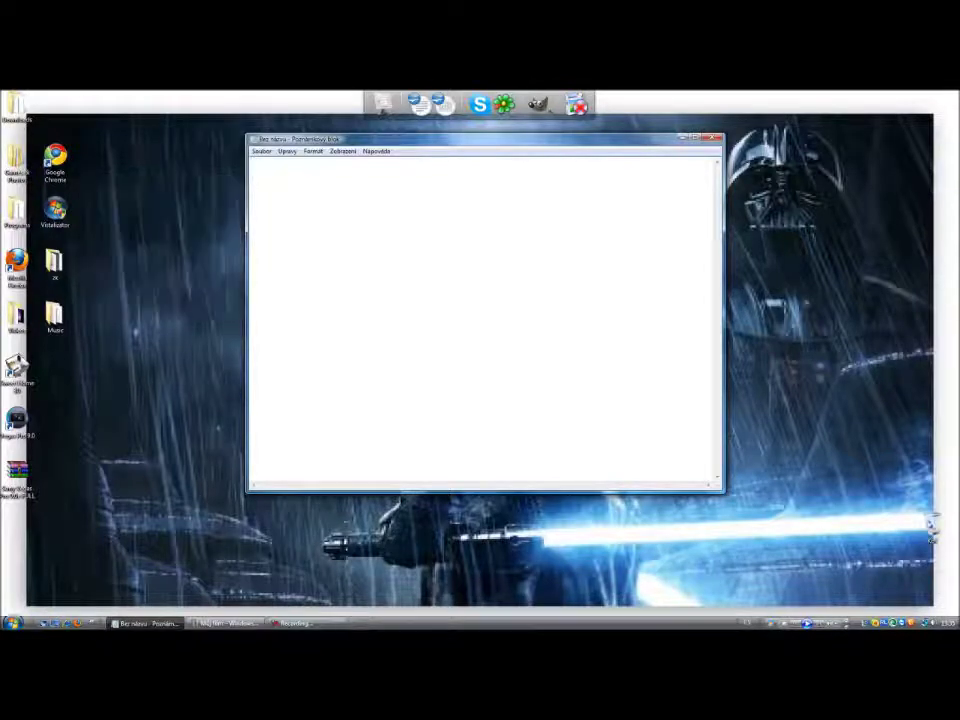
pyautogui.write('Ok')
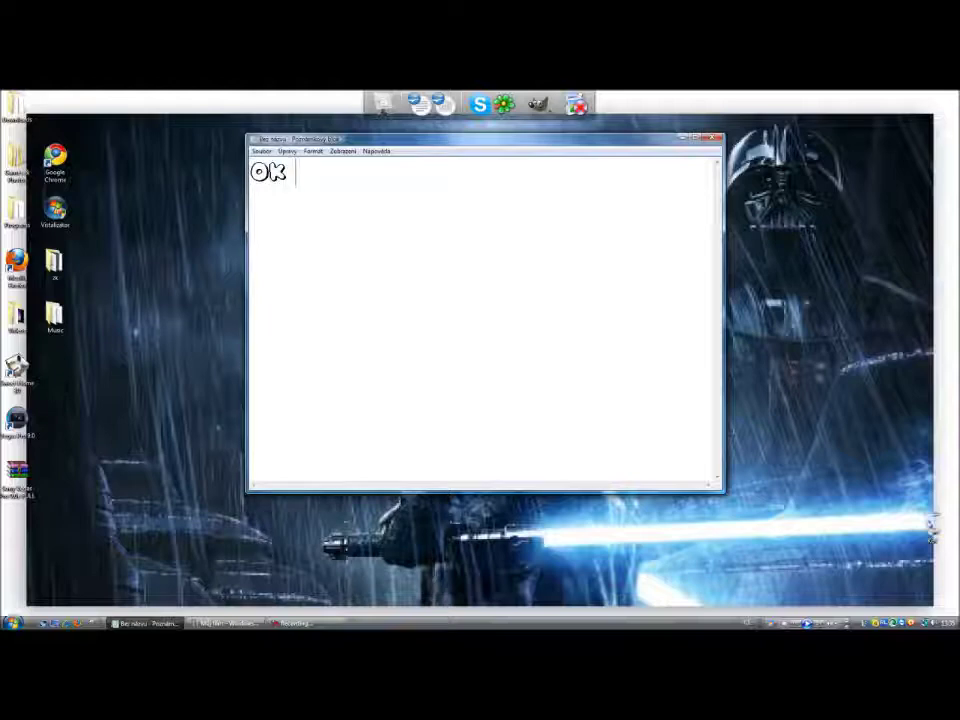
pyautogui.write(' open the folderr')
pyautogui.press('BackSpace')
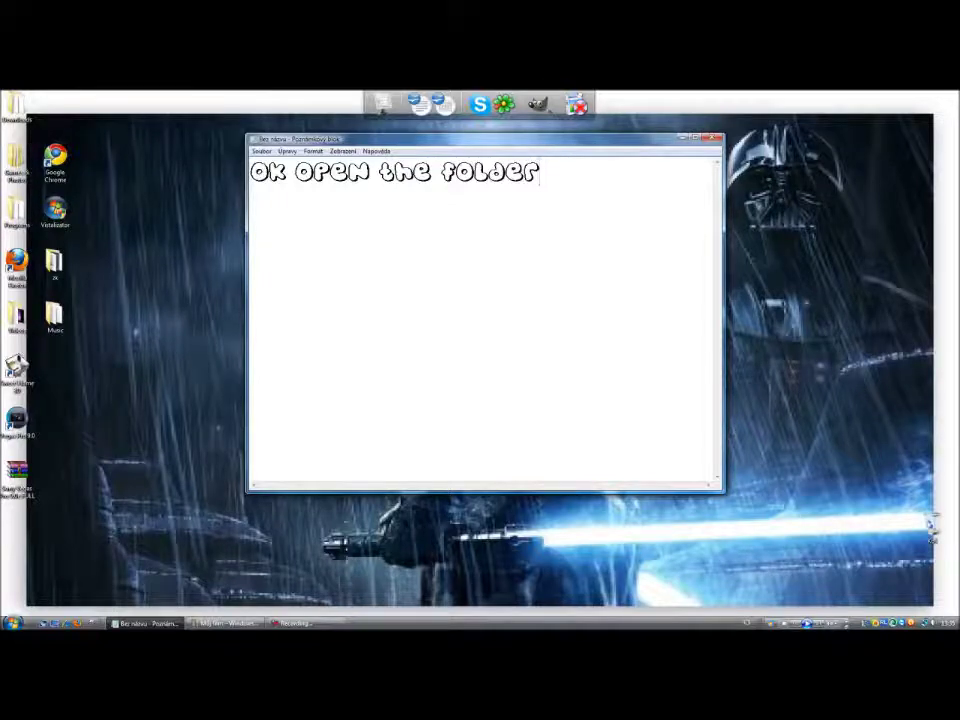
# - Open the VEGAS folder inside the desktop Programs folder and move its window clear of the note
pyautogui.doubleClick(16, 212)
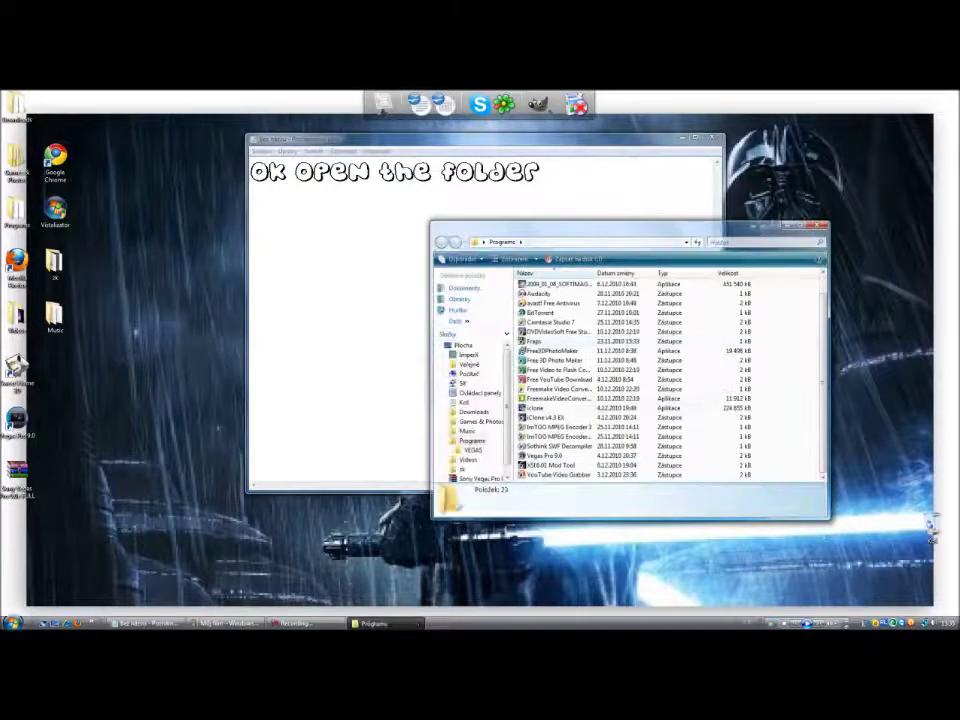
pyautogui.click(554, 273)
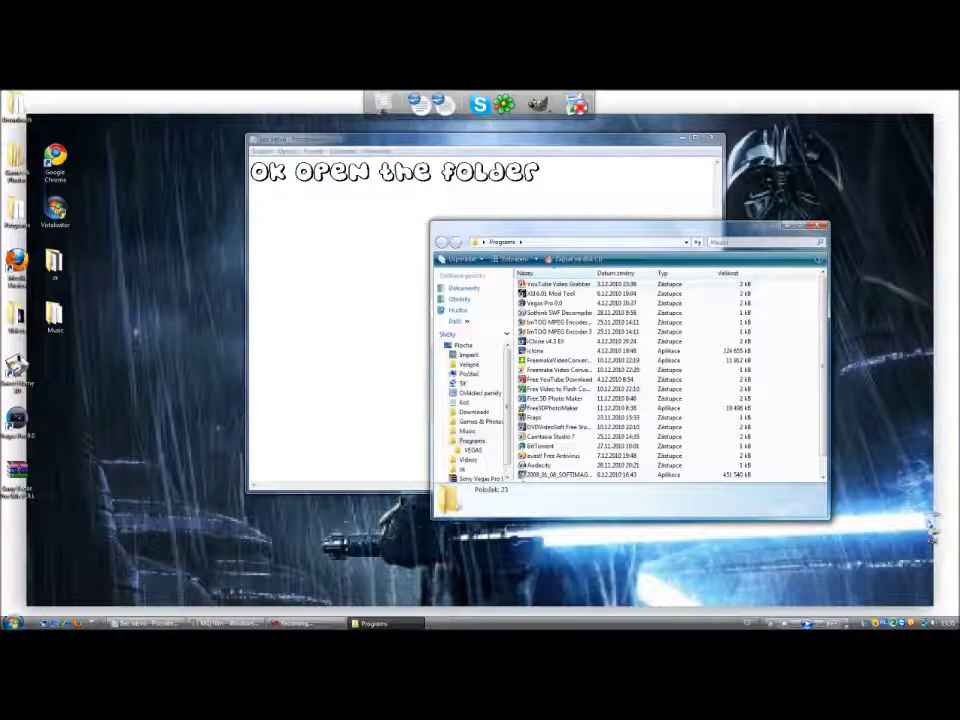
pyautogui.scroll(-1, 668, 379)
pyautogui.doubleClick(536, 474)
pyautogui.moveTo(590, 229); pyautogui.dragTo(764, 161)
# - Replace the note with "install it" and try to run the vegaspro90e_32bit installer in English
pyautogui.moveTo(540, 172); pyautogui.dragTo(250, 172)
pyautogui.write('8nstall it')
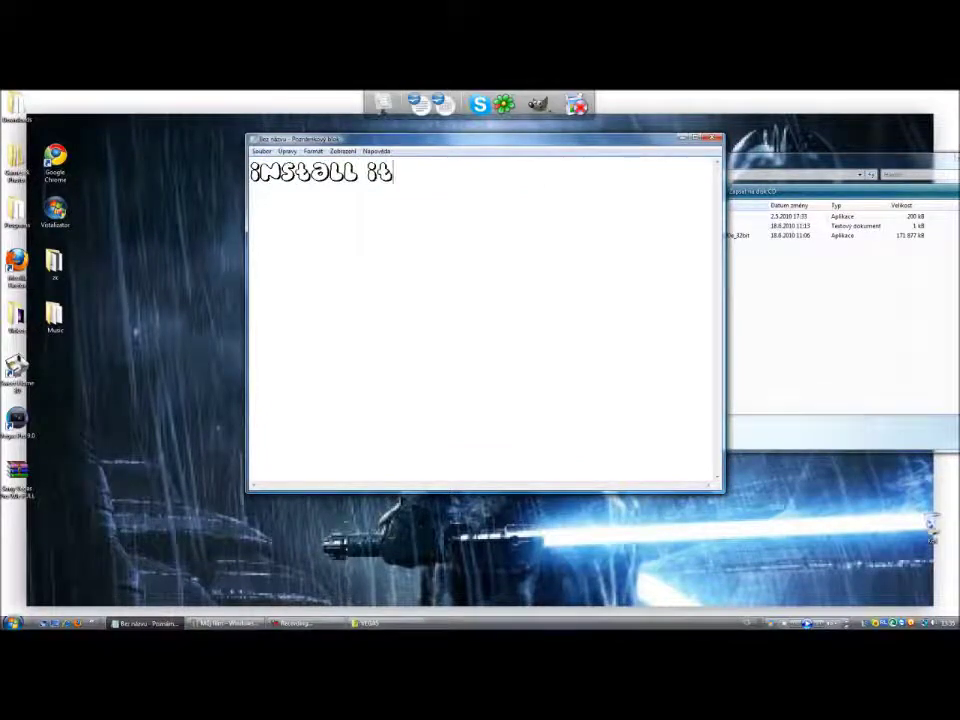
pyautogui.click(785, 262)
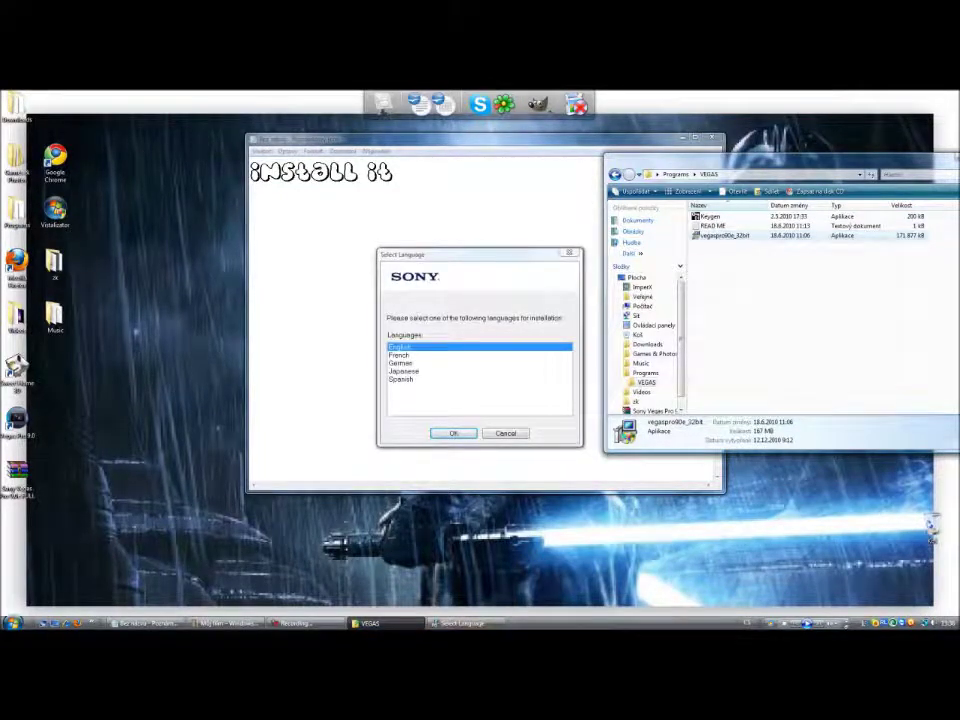
pyautogui.press('Return')
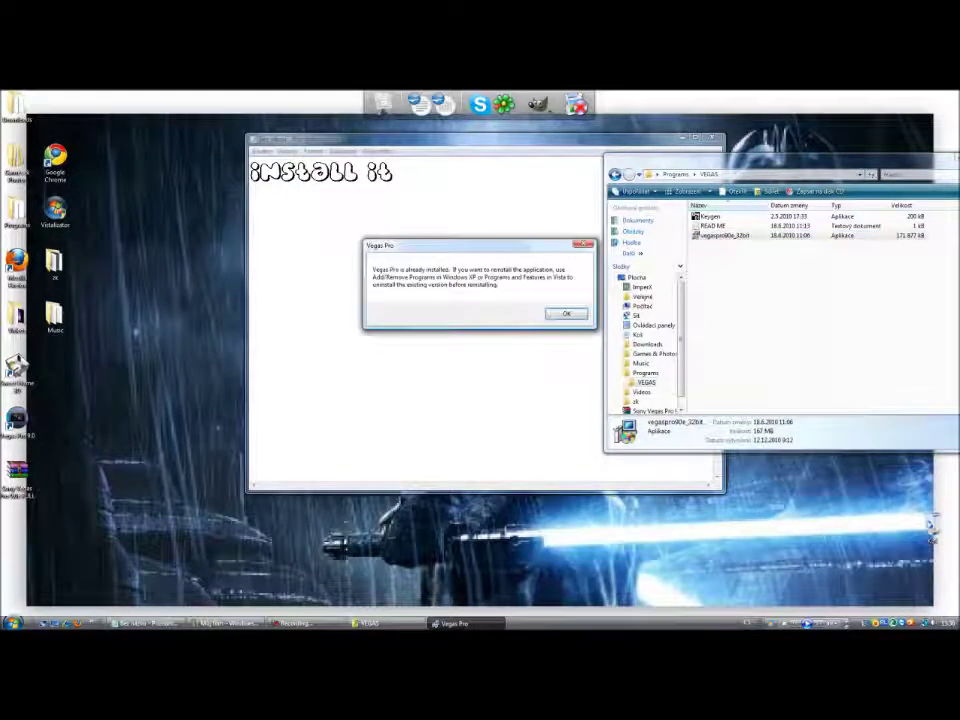
pyautogui.press('Return')
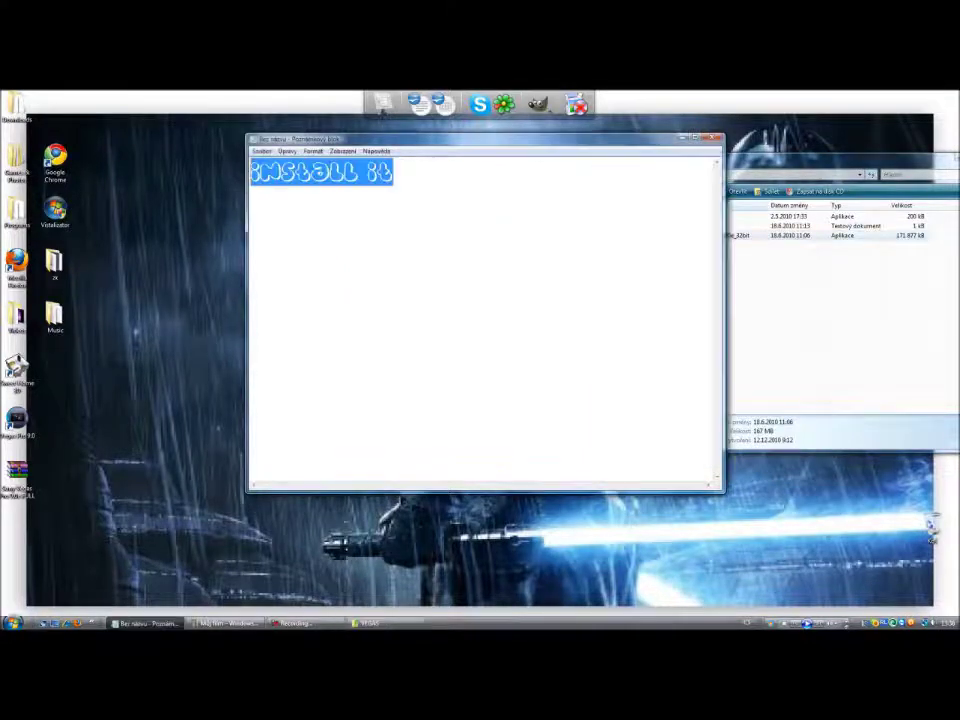
# - Replace the note text with "OK it will ask for a cd key"
pyautogui.press('BackSpace')
pyautogui.write('OK it will ')
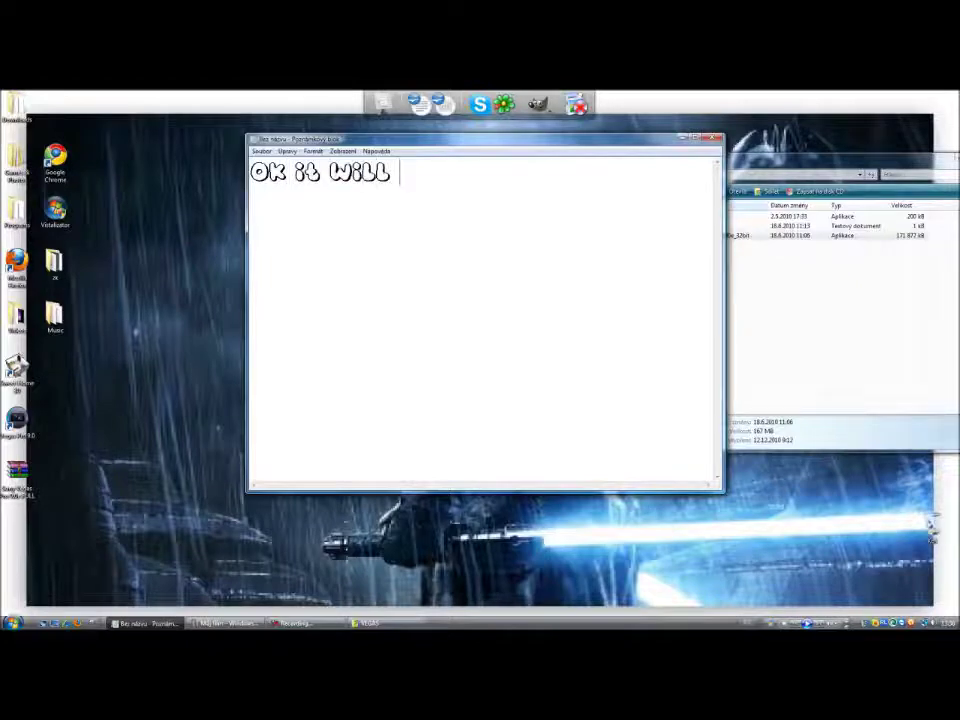
pyautogui.write('ask for a cd key')
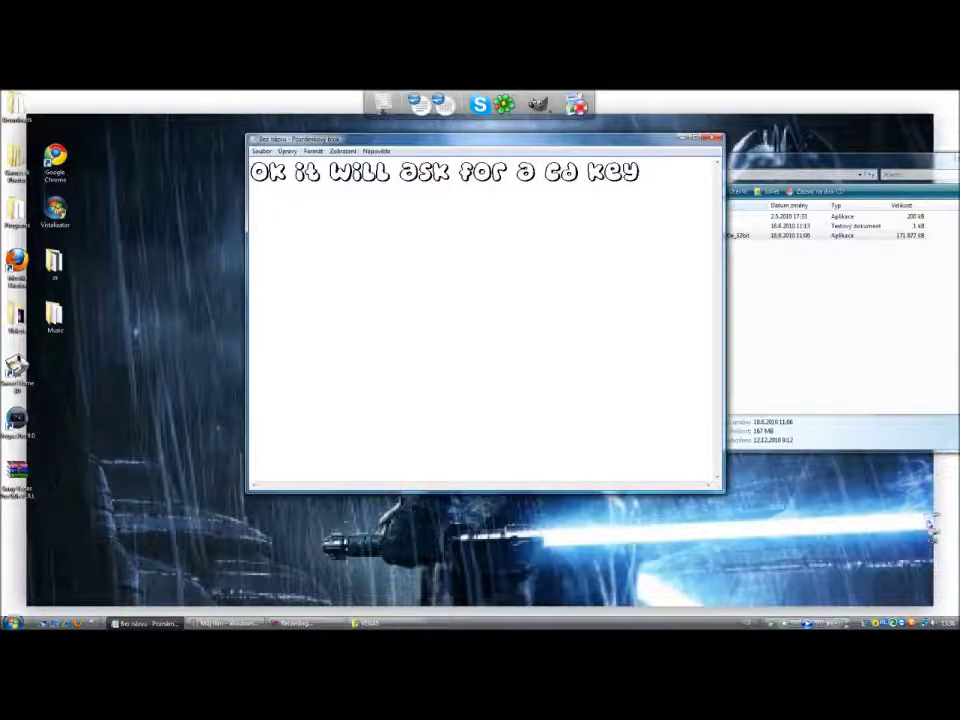
# - Clear the note and write "yea and you must click register from another computer" instead
pyautogui.press('BackSpace')
pyautogui.press('BackSpace')
pyautogui.press('BackSpace')
pyautogui.press('BackSpace')
pyautogui.press('BackSpace')
pyautogui.press('BackSpace')
pyautogui.press('BackSpace')
pyautogui.press('BackSpace')
pyautogui.press('BackSpace')
pyautogui.press('BackSpace')
pyautogui.press('BackSpace')
pyautogui.press('BackSpace')
pyautogui.press('BackSpace')
pyautogui.press('BackSpace')
pyautogui.press('BackSpace')
pyautogui.press('BackSpace')
pyautogui.press('BackSpace')
pyautogui.press('BackSpace')
pyautogui.press('BackSpace')
pyautogui.press('BackSpace')
pyautogui.write('yea and')
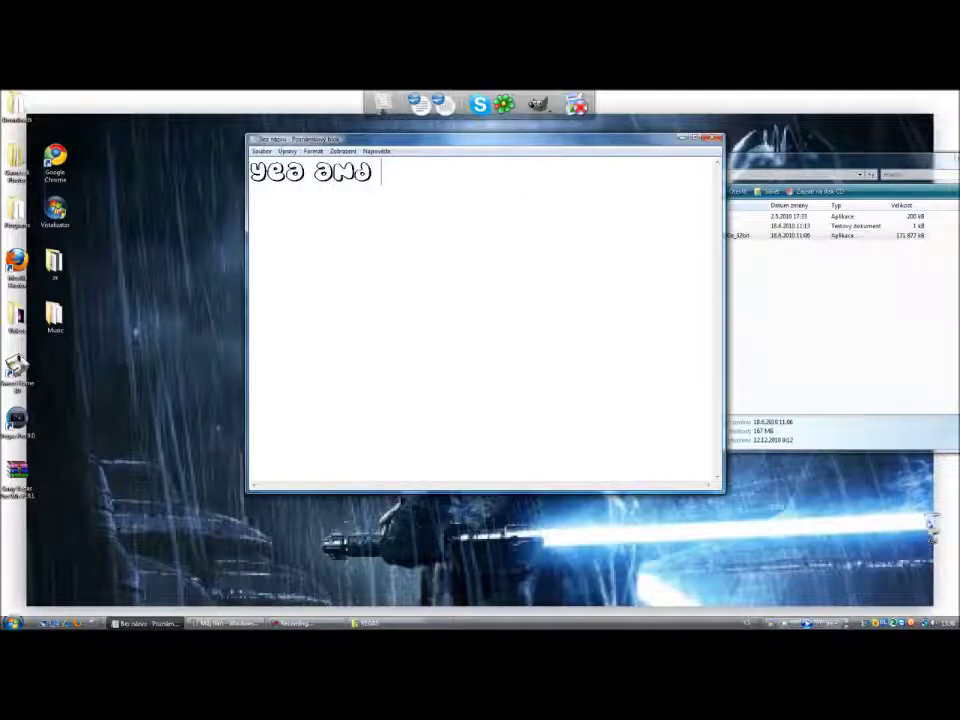
pyautogui.write(' you must ')
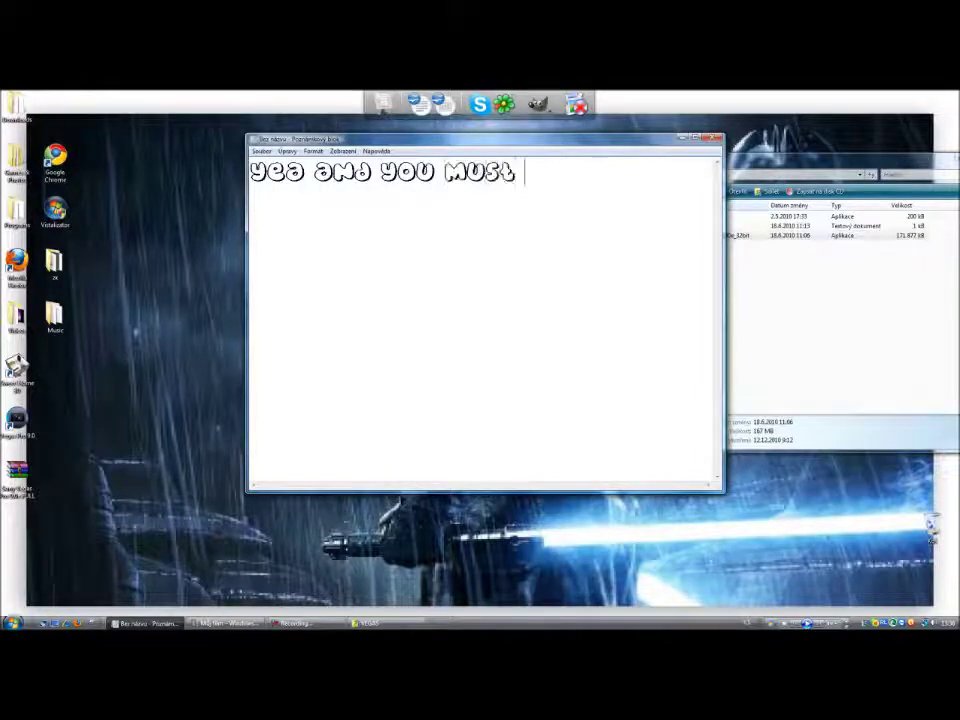
pyautogui.write('click')
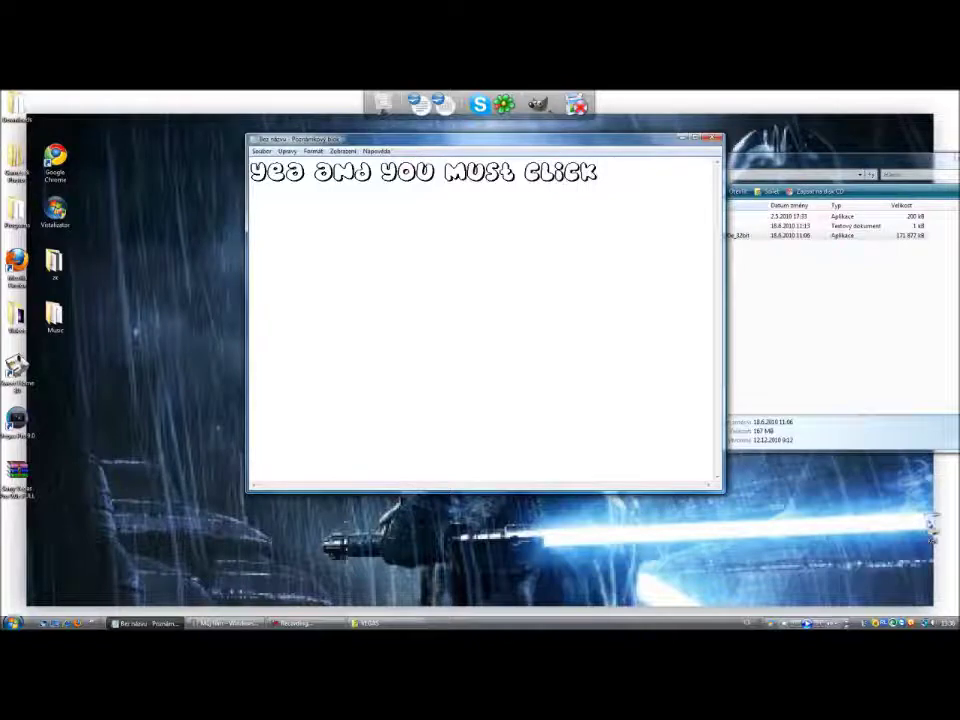
pyautogui.write('  register')
pyautogui.write(' from another')
pyautogui.write(' compute')
pyautogui.write('r')
# - Replace the note text with "then it want cd key so open the keygen like admin"
pyautogui.moveTo(712, 172); pyautogui.dragTo(250, 172)
pyautogui.press('BackSpace')
pyautogui.write('the')
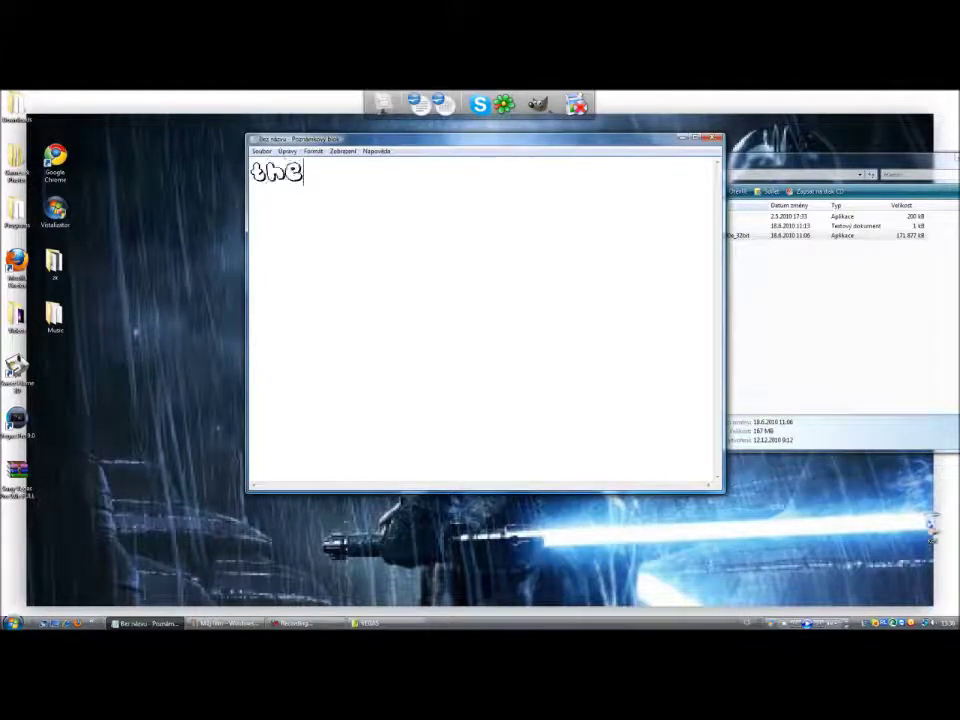
pyautogui.write('n it want')
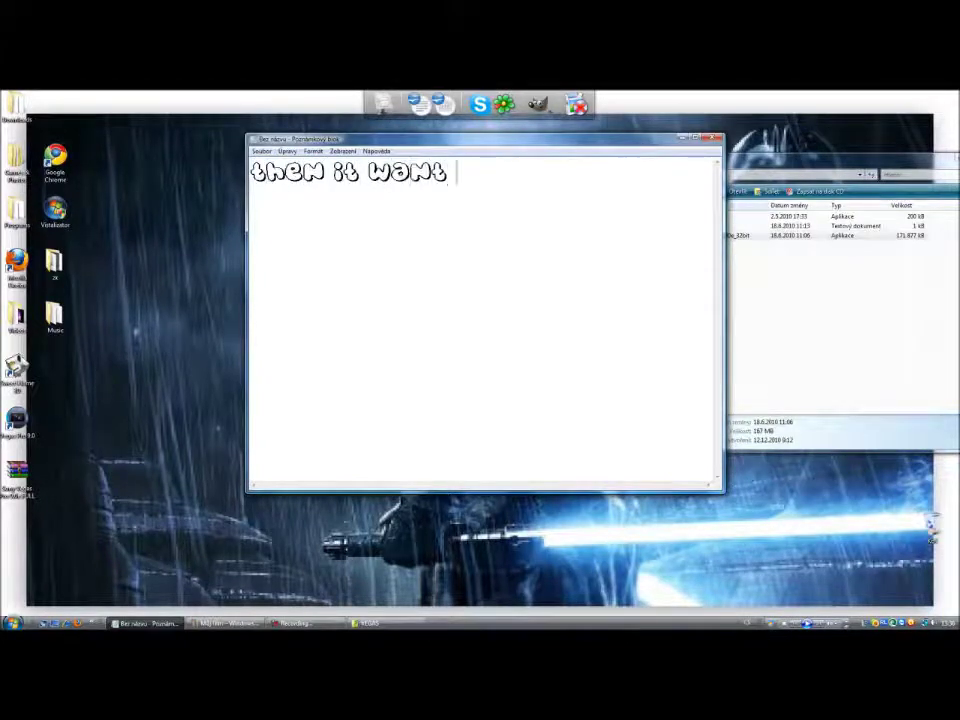
pyautogui.write(' cd key ')
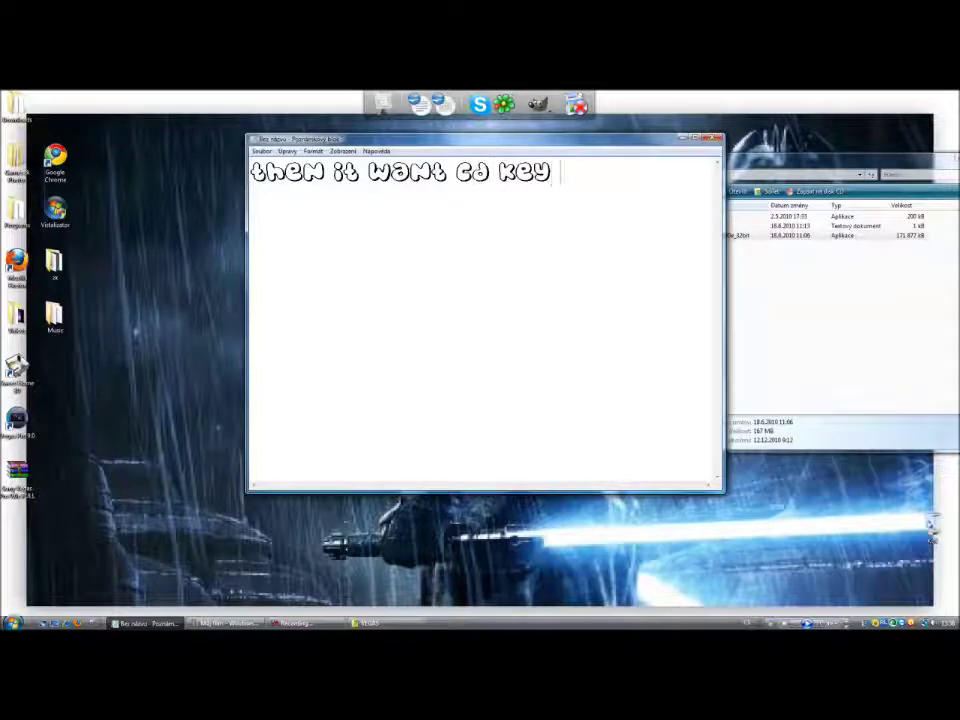
pyautogui.write('so op')
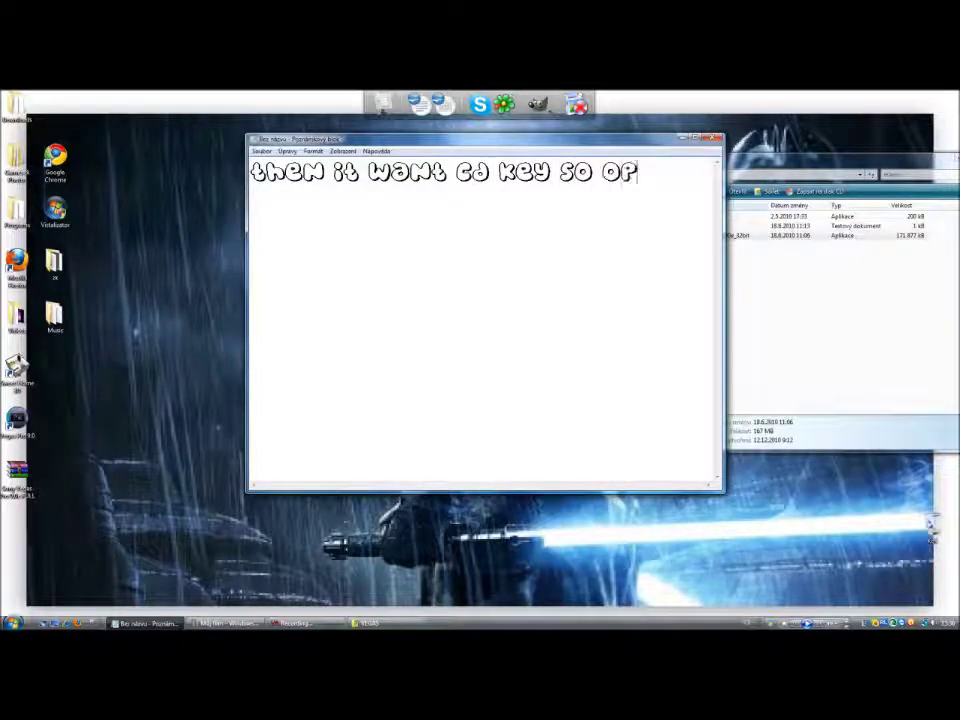
pyautogui.write('en the key')
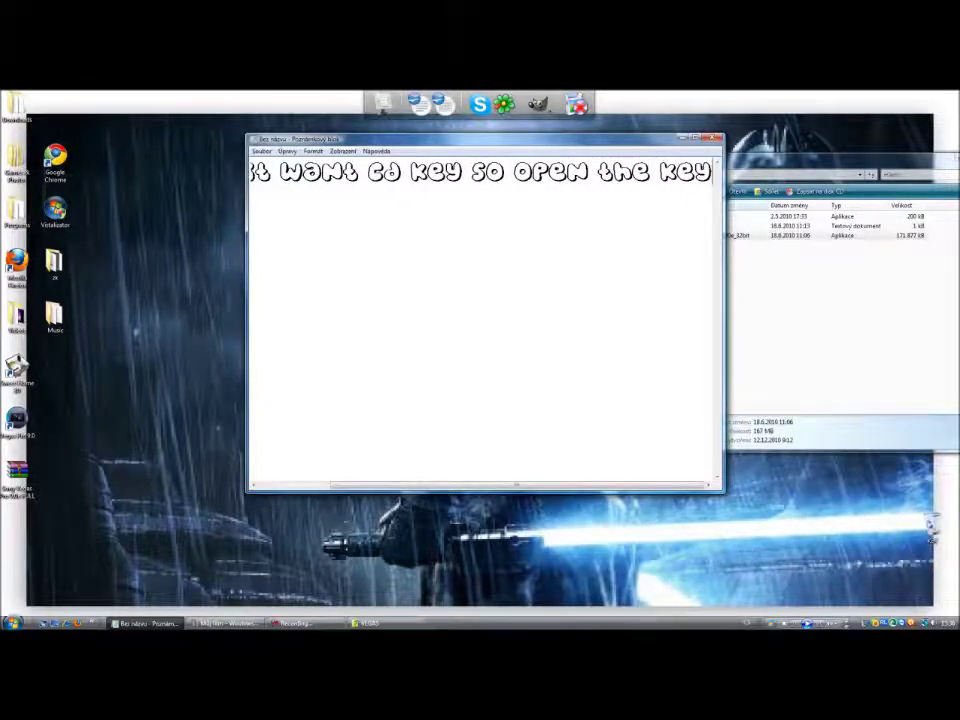
pyautogui.write('gen like a')
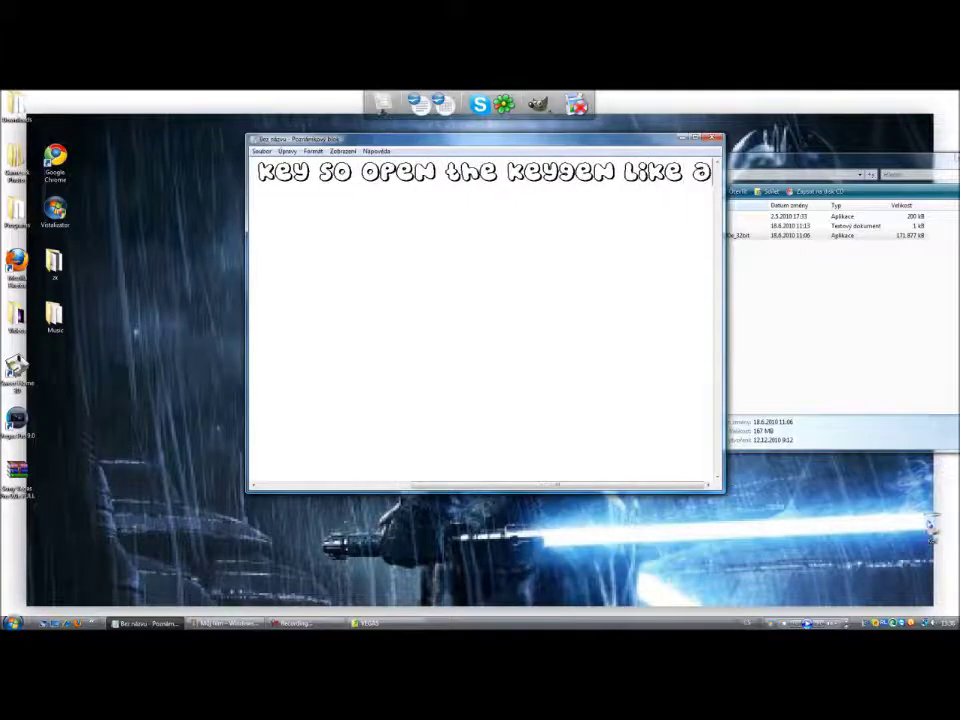
pyautogui.write('dmin')
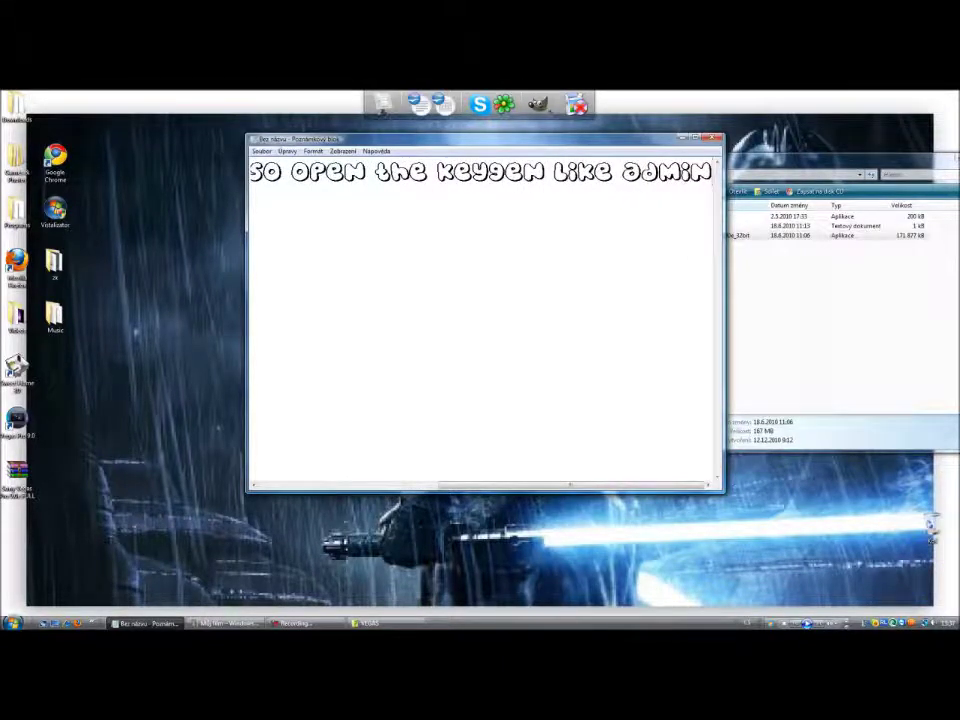
# - Run Keygen from the VEGAS folder as administrator, move the note window aside and bring the Keygen window to the front
pyautogui.click(800, 300)
pyautogui.rightClick(706, 217)
pyautogui.click(745, 235)
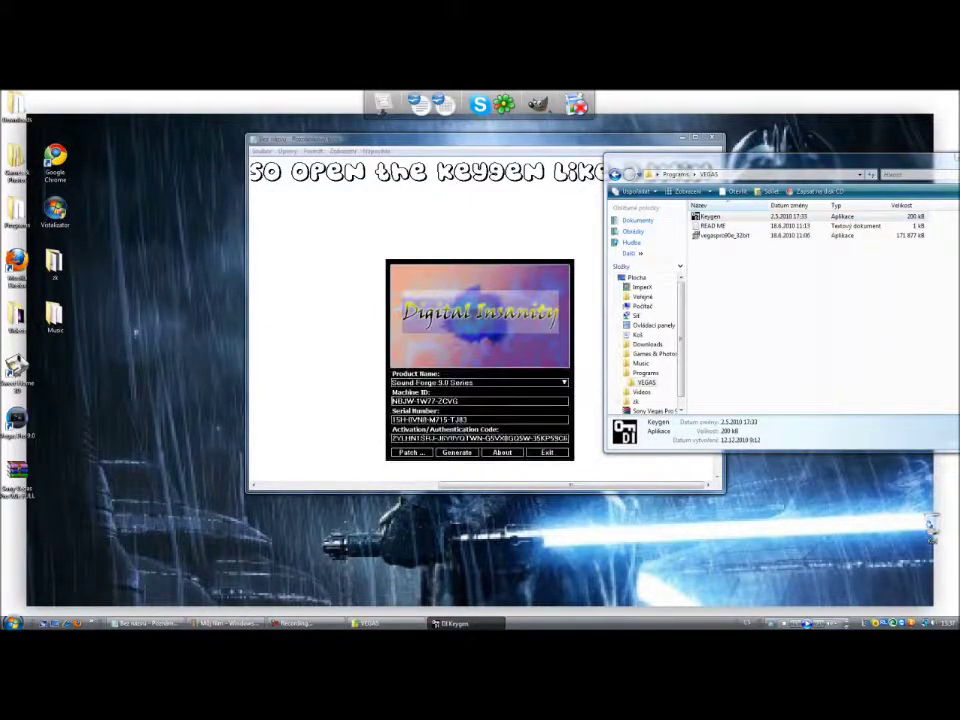
pyautogui.moveTo(465, 138); pyautogui.dragTo(357, 134)
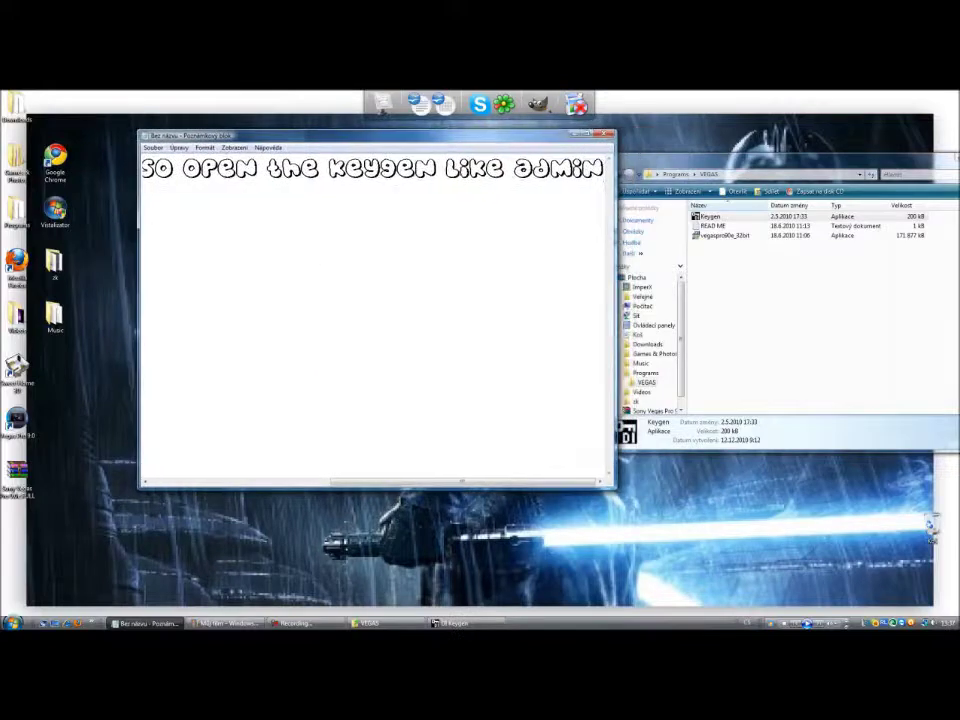
pyautogui.click(452, 624)
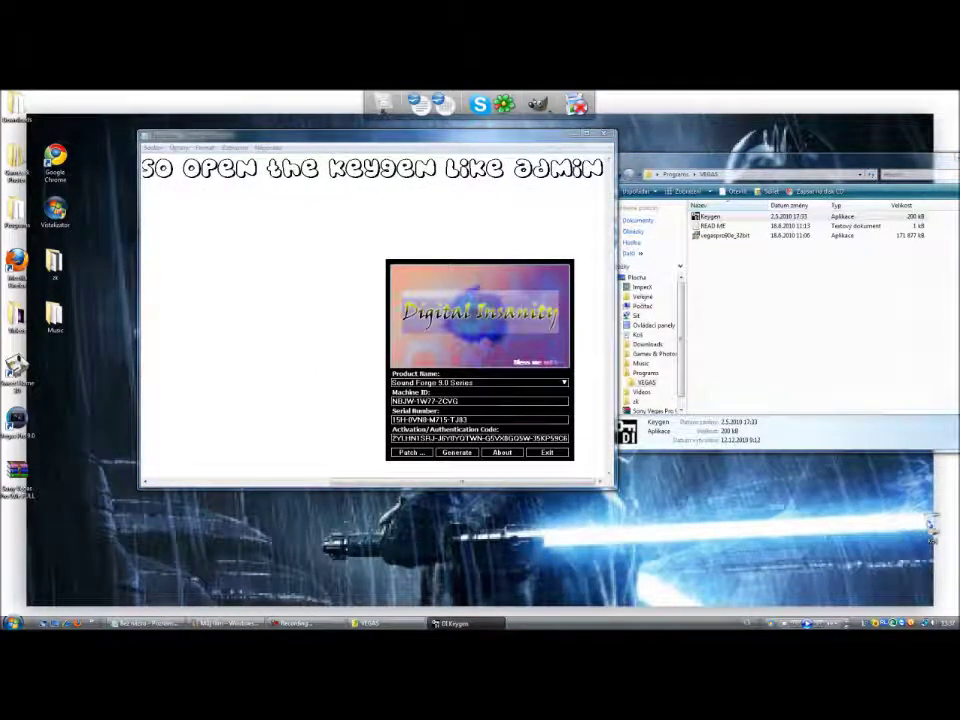
# - Replace the note with "select" and choose Vegas Pro 9.0 (32 and 64 bit) Series as the Keygen product name
pyautogui.hotkey('alt', 'Tab')
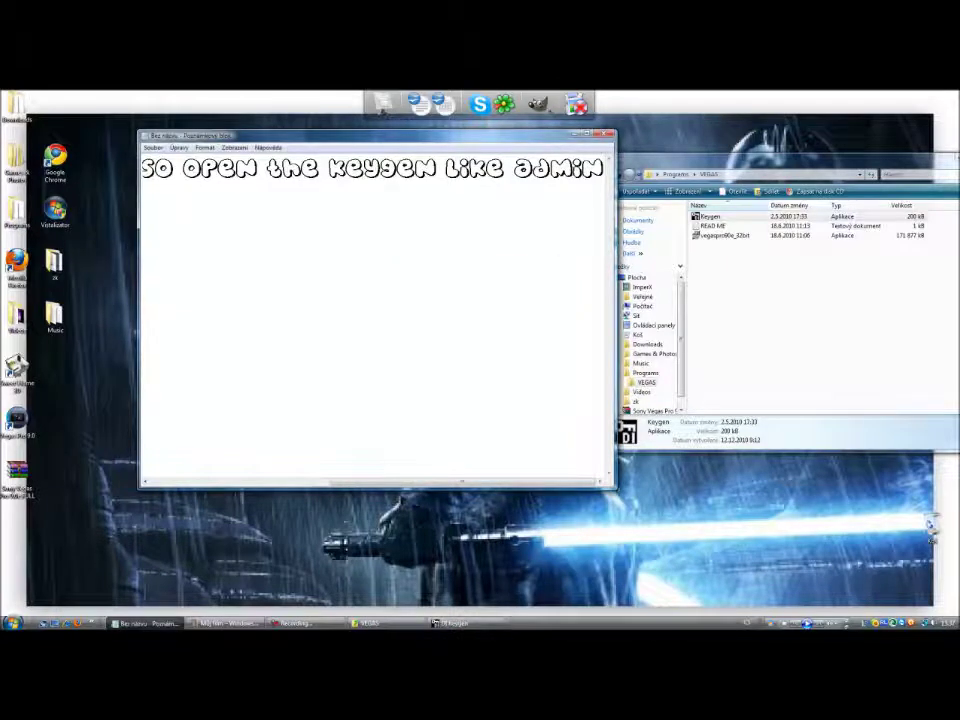
pyautogui.moveTo(604, 169); pyautogui.dragTo(25, 212)
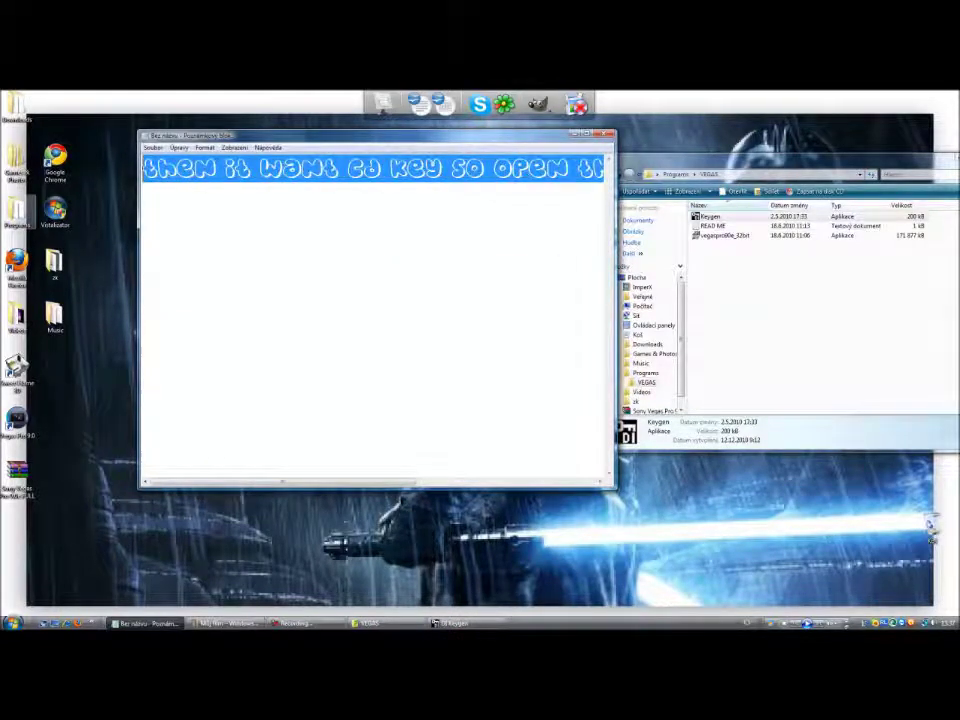
pyautogui.write('select')
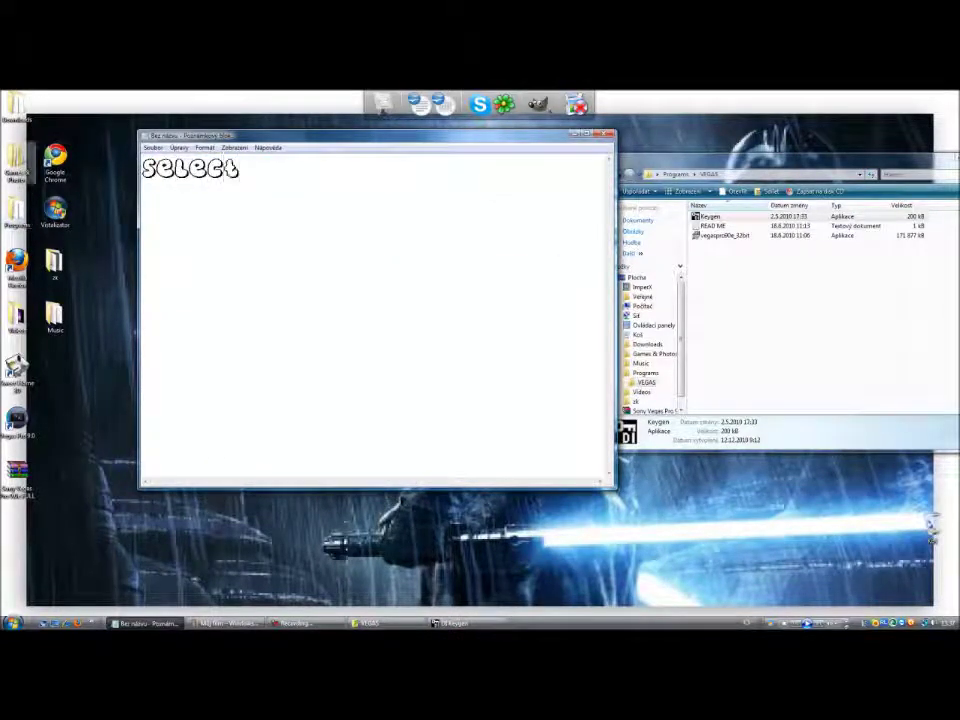
pyautogui.click(467, 623)
pyautogui.click(563, 382)
pyautogui.press('Down')
pyautogui.press('Down')
pyautogui.press('Down')
pyautogui.press('Down')
pyautogui.press('Down')
pyautogui.press('Down')
pyautogui.press('Down')
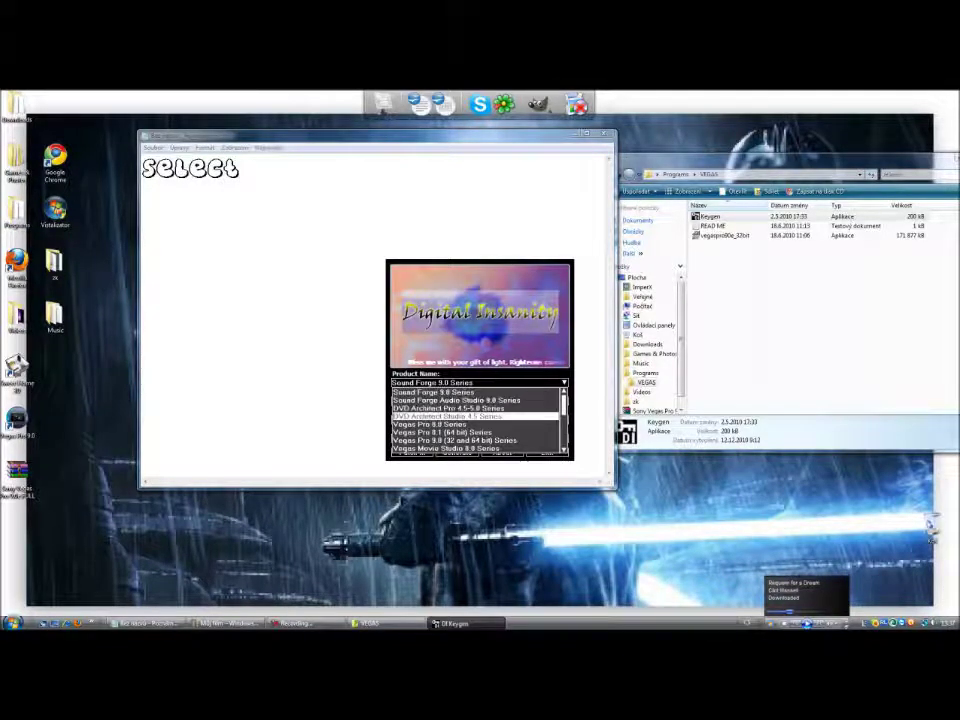
pyautogui.press('Up')
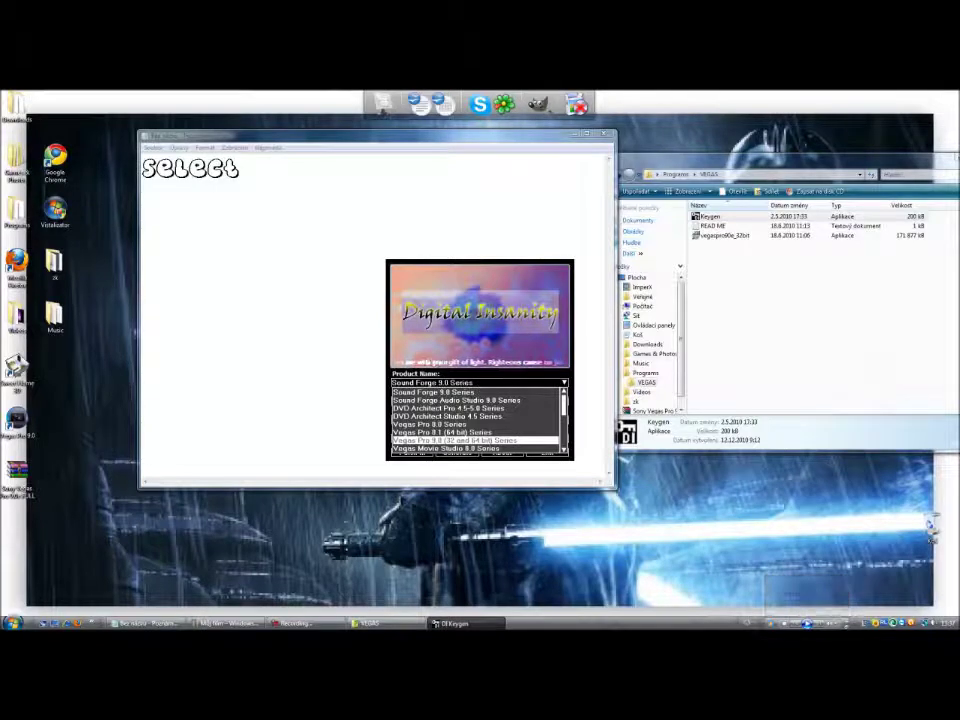
pyautogui.press('Return')
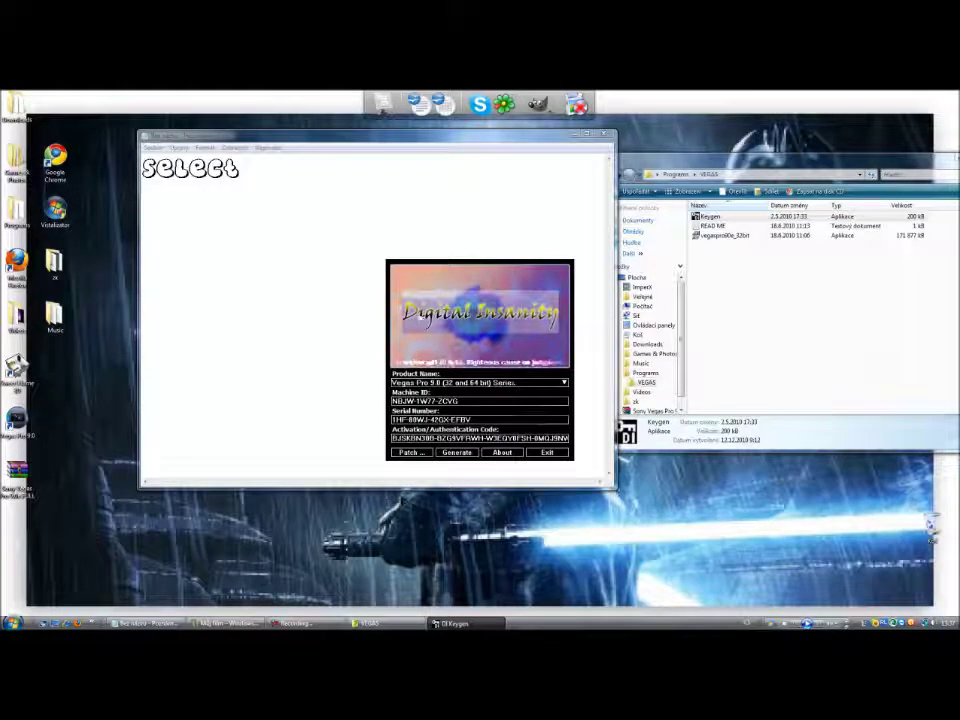
# - Replace the note with "Now patch it" and open the patch's installation directory selection in the Keygen
pyautogui.doubleClick(231, 168)
pyautogui.write('Now patch it')
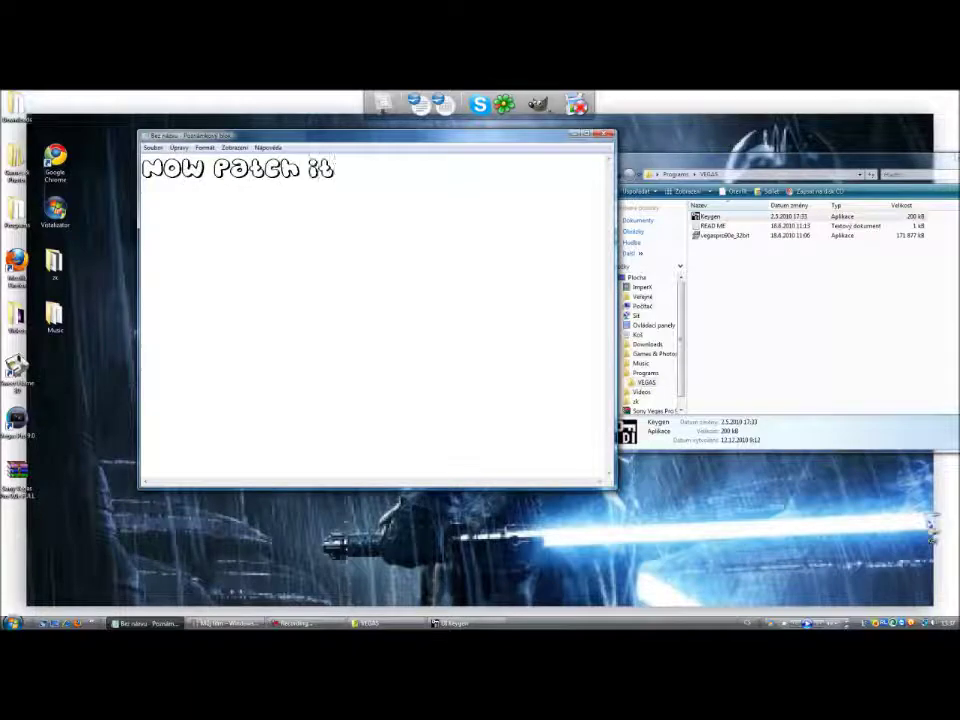
pyautogui.click(462, 623)
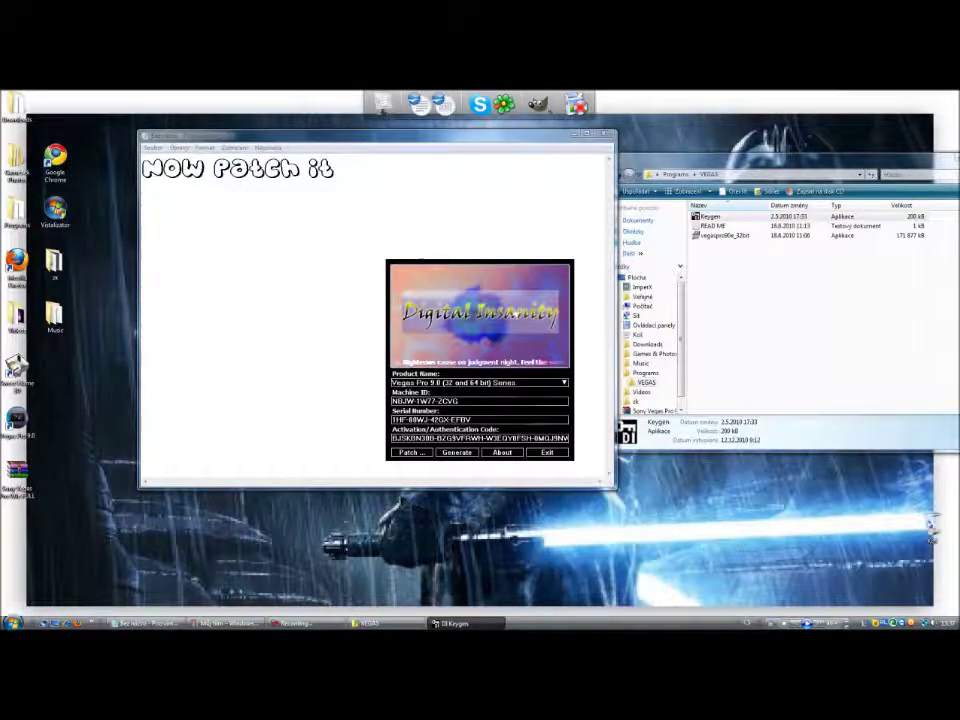
pyautogui.click(411, 452)
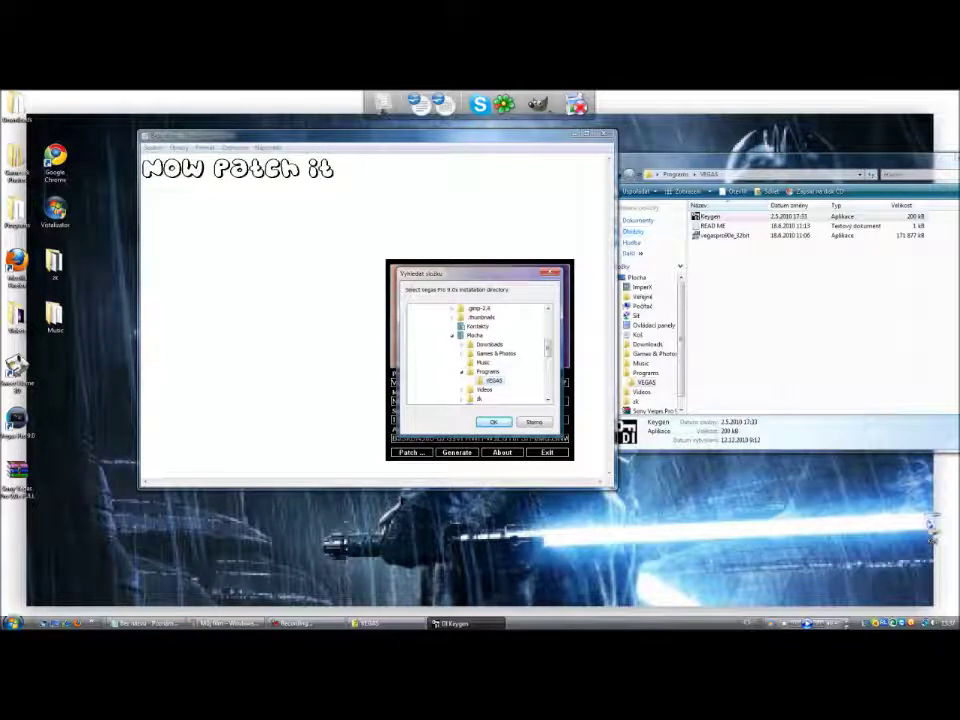
# - Replace the note text with "select the folder sony"
pyautogui.moveTo(334, 169); pyautogui.dragTo(142, 169)
pyautogui.write('sele')
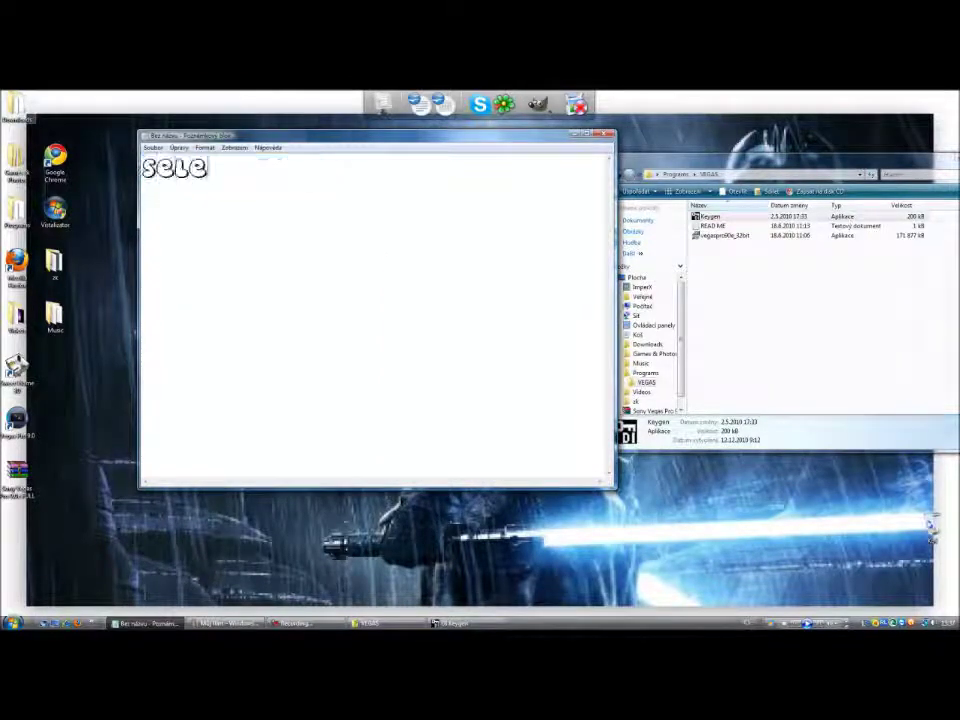
pyautogui.write('ct the fl')
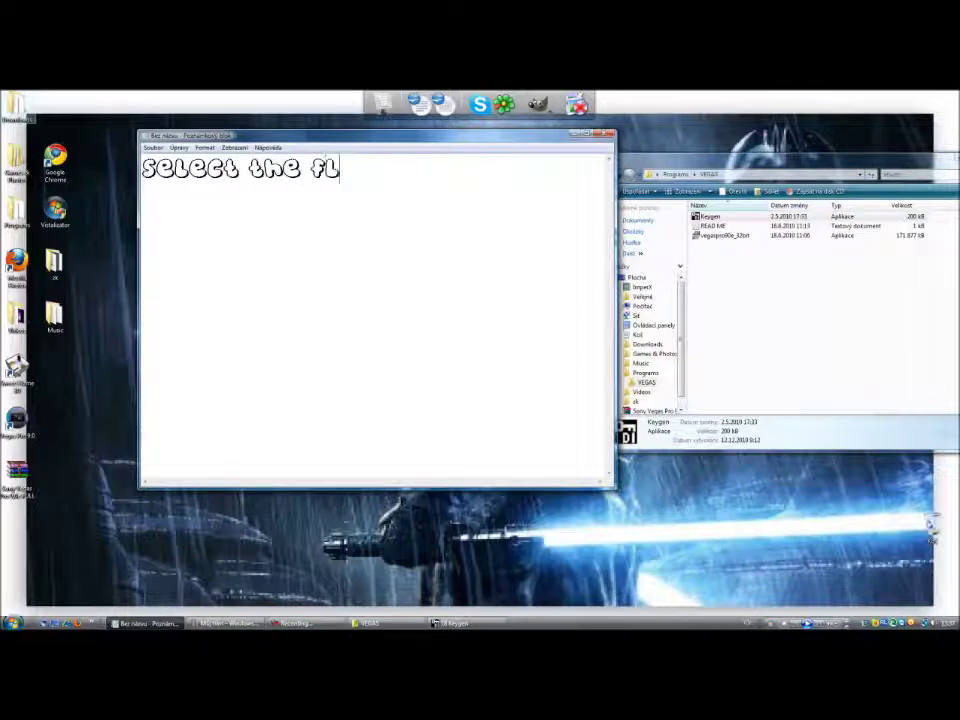
pyautogui.write('older sony')
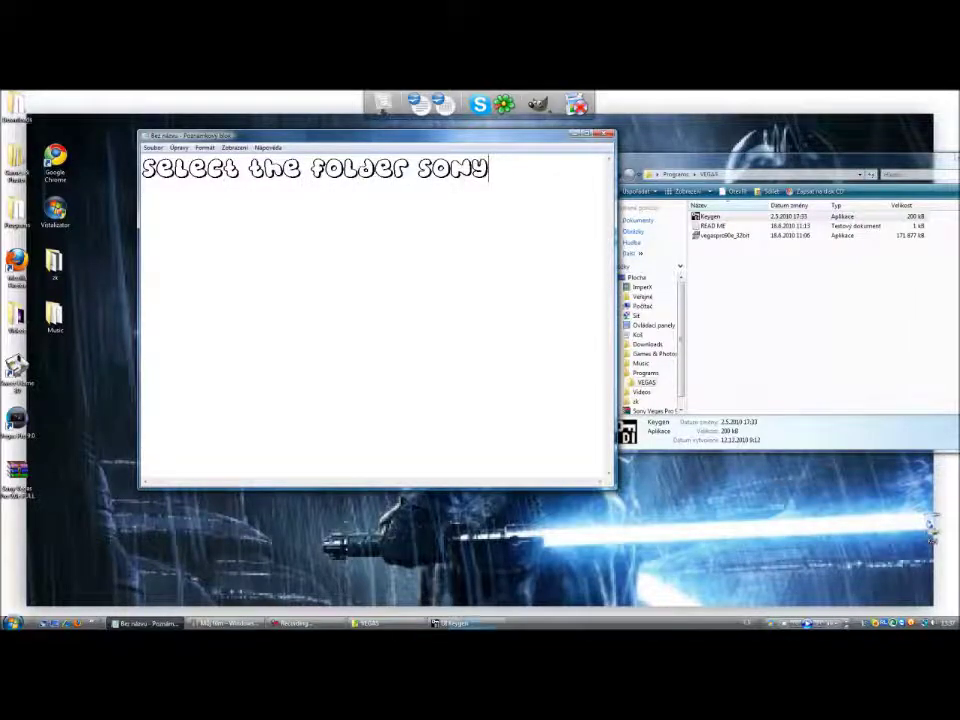
# - Try to patch Vegas Pro using the Sony folder in Program Files as the installation directory, and dismiss the message
pyautogui.click(462, 623)
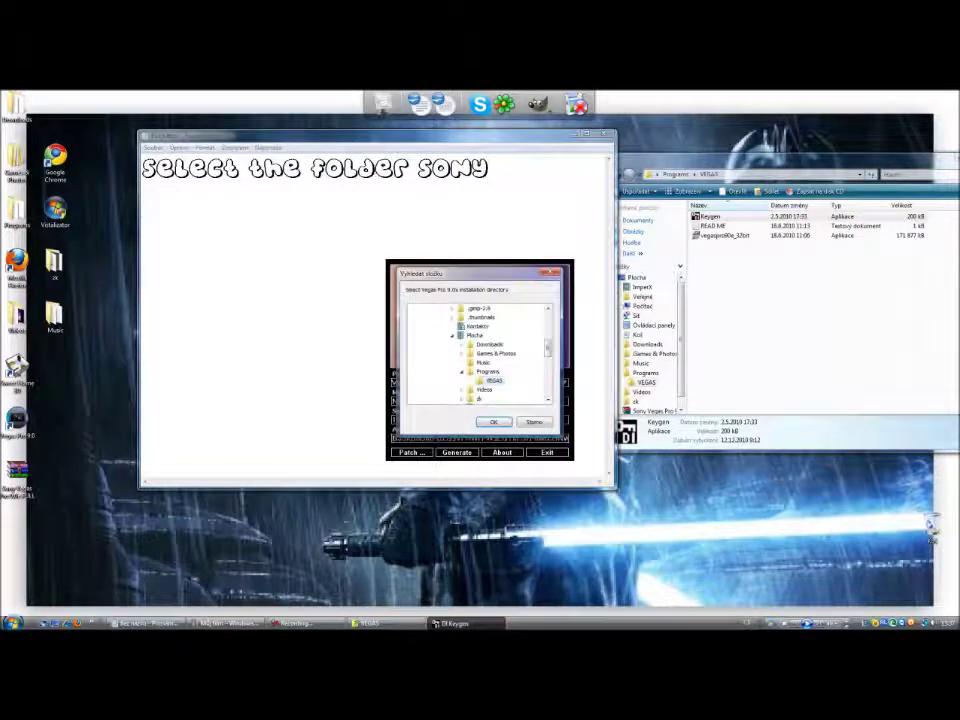
pyautogui.scroll(6, 479, 354)
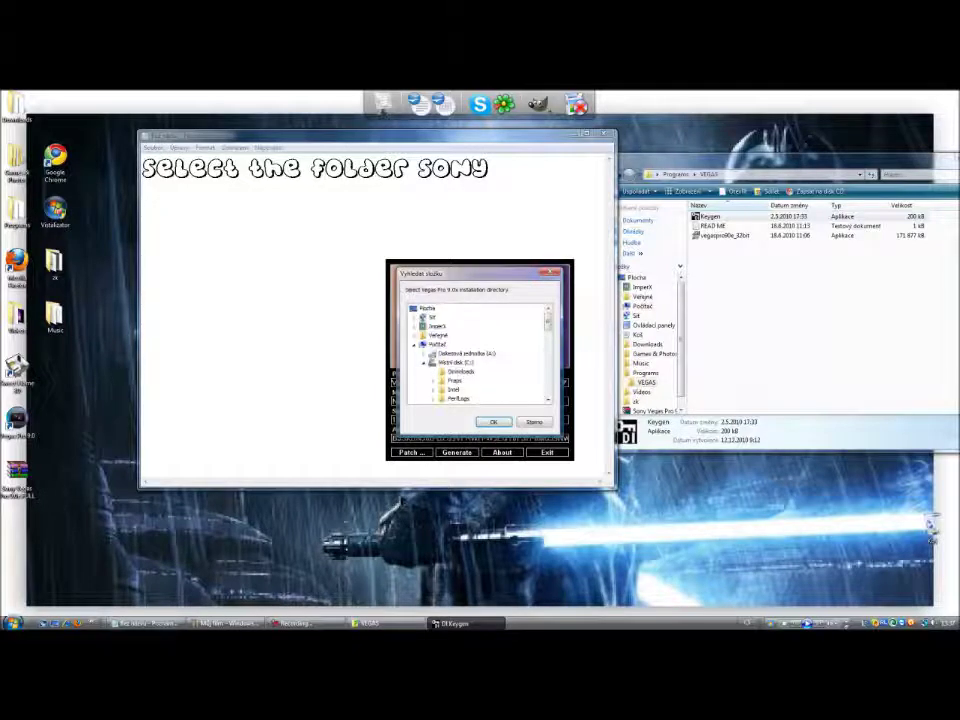
pyautogui.scroll(-1, 478, 355)
pyautogui.click(466, 380)
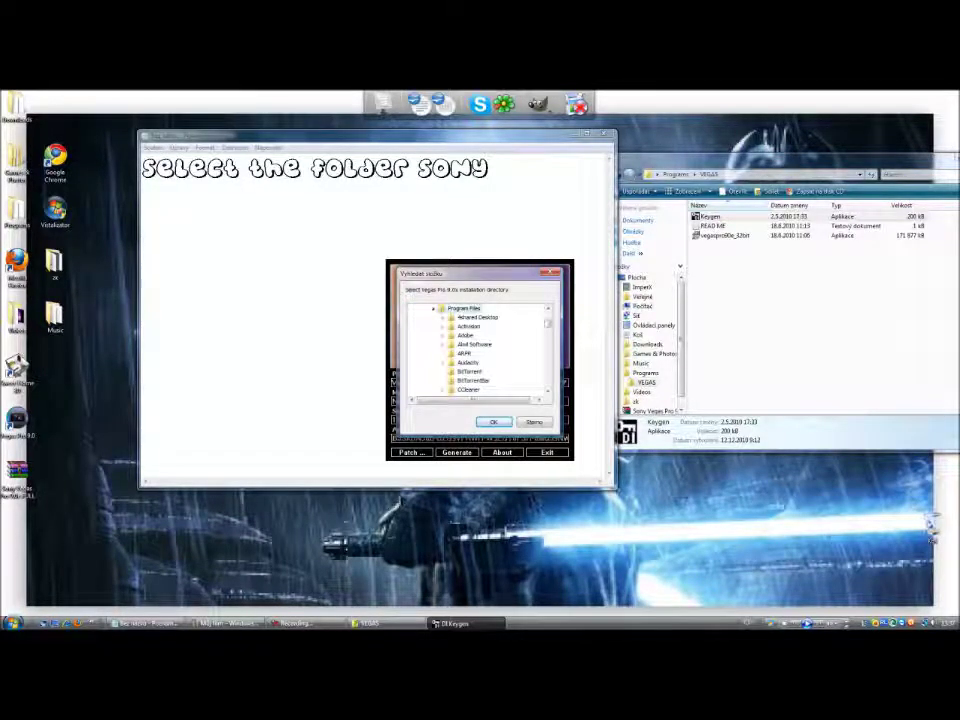
pyautogui.scroll(-8, 478, 350)
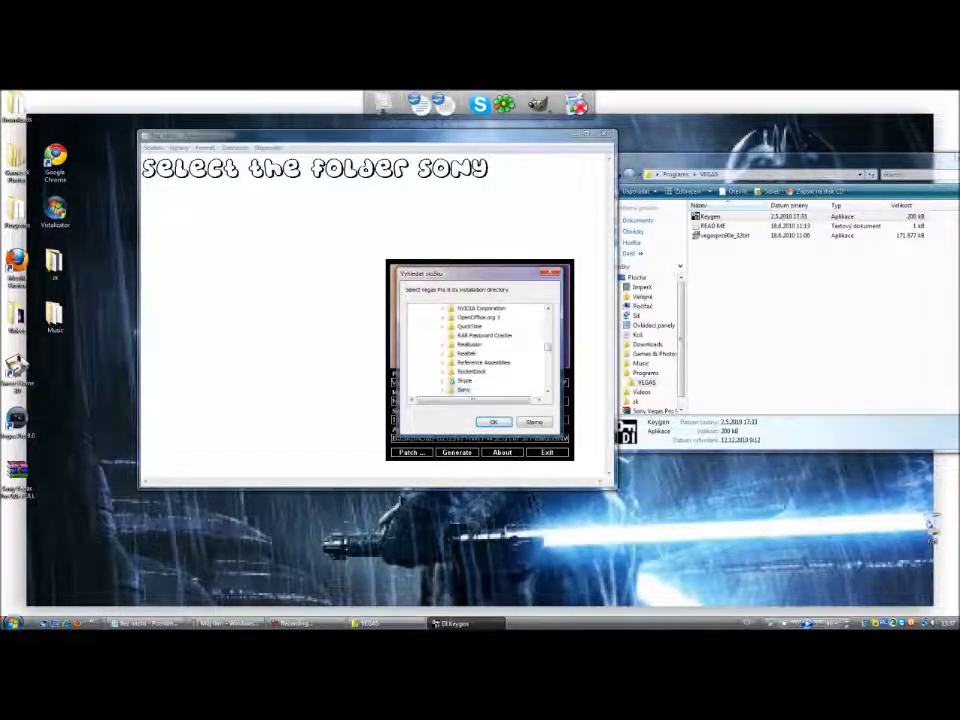
pyautogui.click(493, 421)
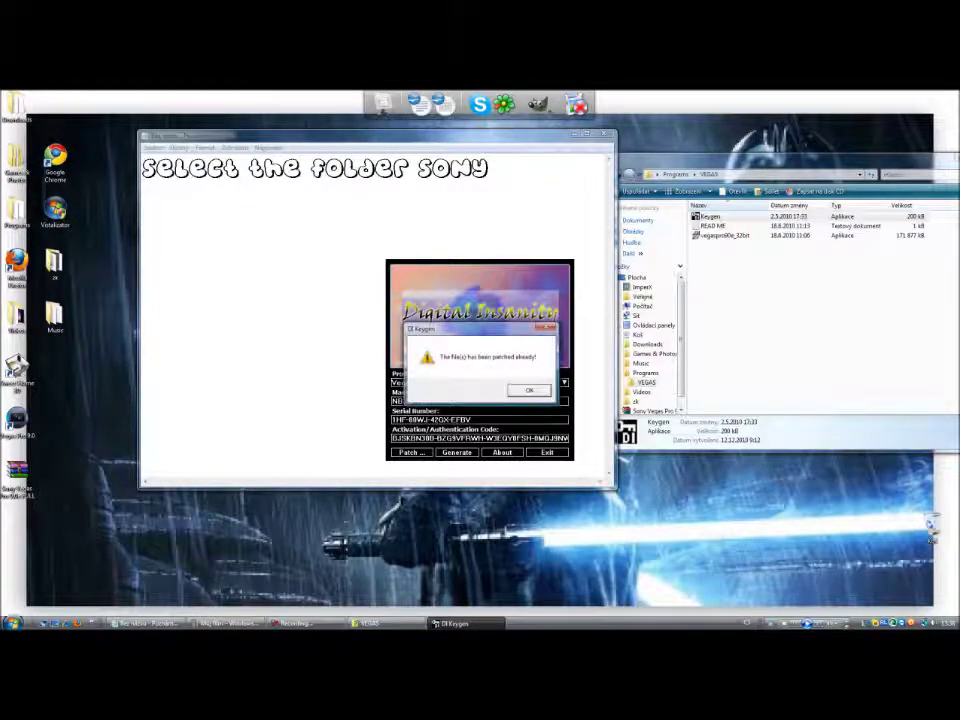
pyautogui.press('Return')
# - Return to the note and replace its text with "Ok then put the cd key from here"
pyautogui.hotkey('alt', 'F4')
pyautogui.write('Ok')
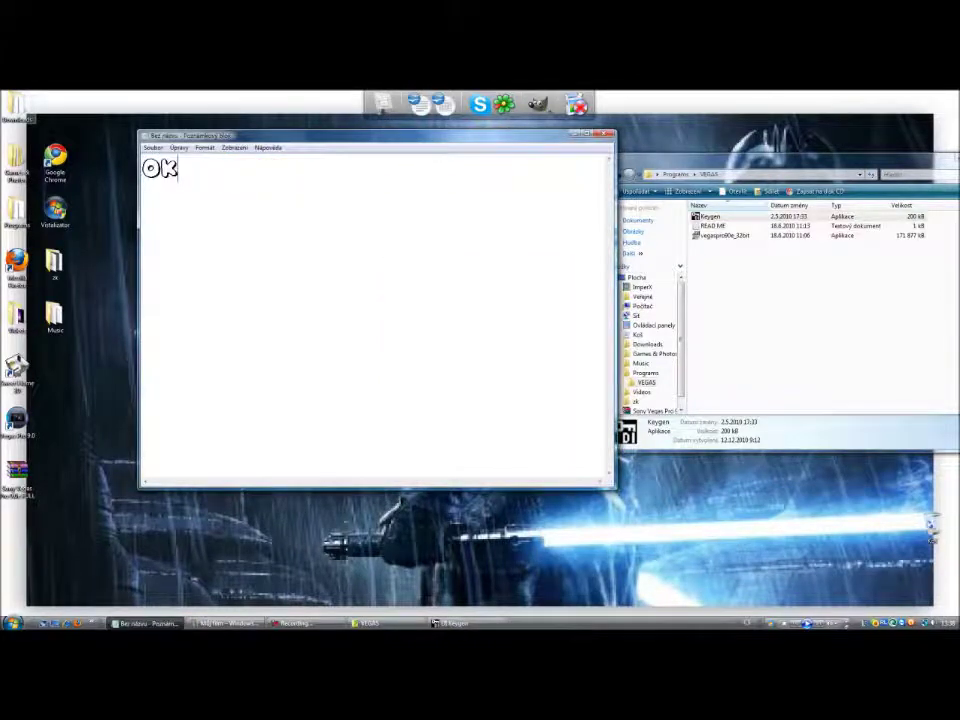
pyautogui.write(' then')
pyautogui.write(' put the ')
pyautogui.write('ck')
pyautogui.write('d k')
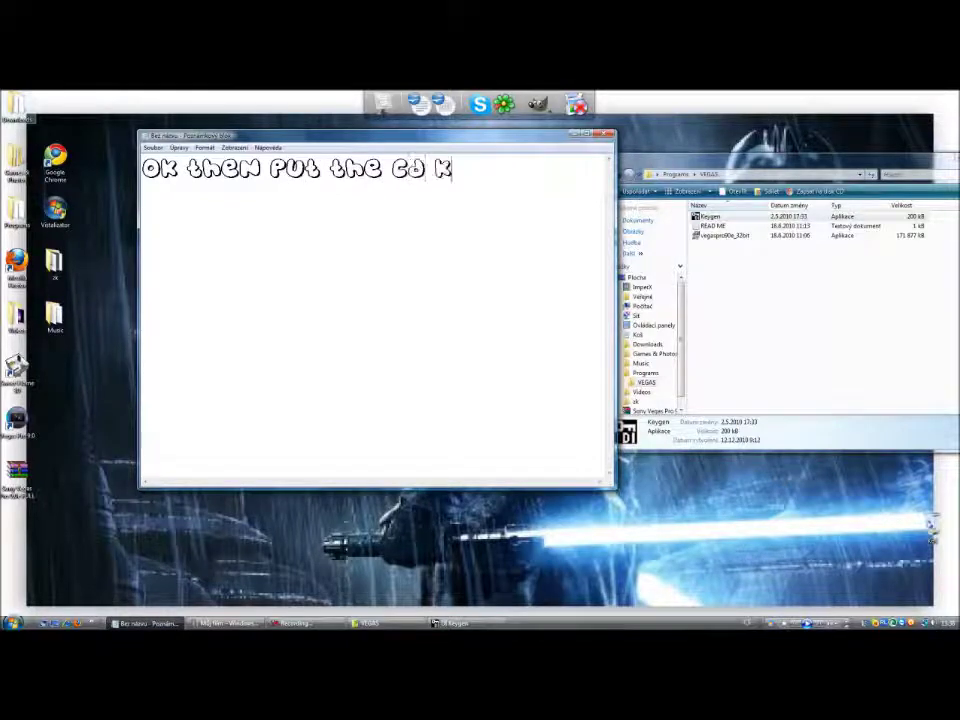
pyautogui.write('ey from here')
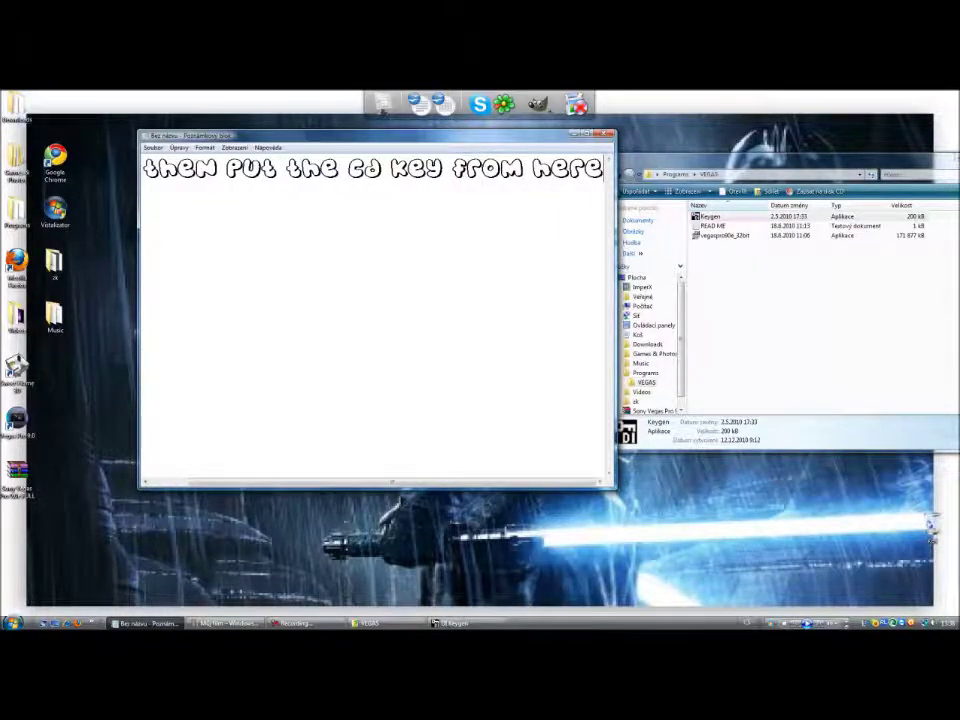
# - Switch to the Keygen, highlight its serial number to show which key to use, and return to the note
pyautogui.click(449, 622)
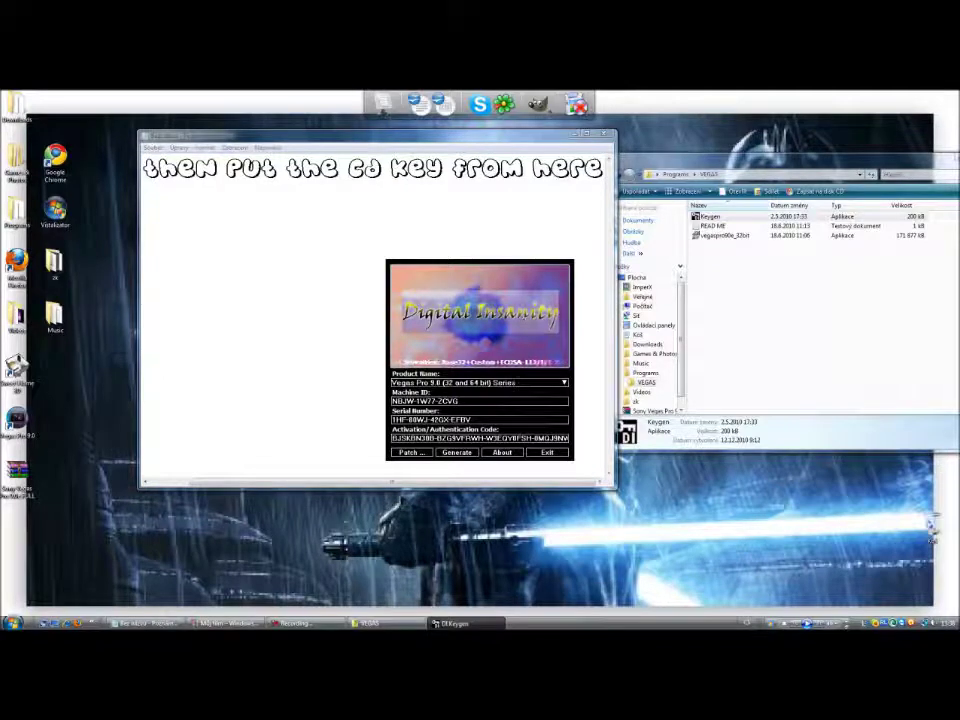
pyautogui.moveTo(392, 420); pyautogui.dragTo(471, 420)
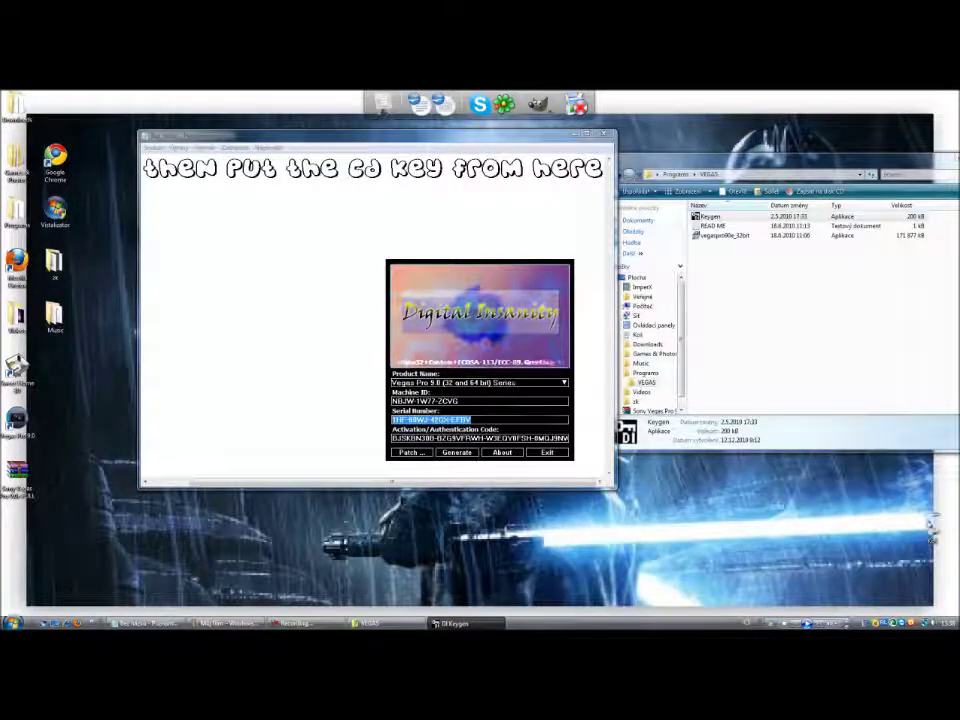
pyautogui.hotkey('alt', 'Tab')
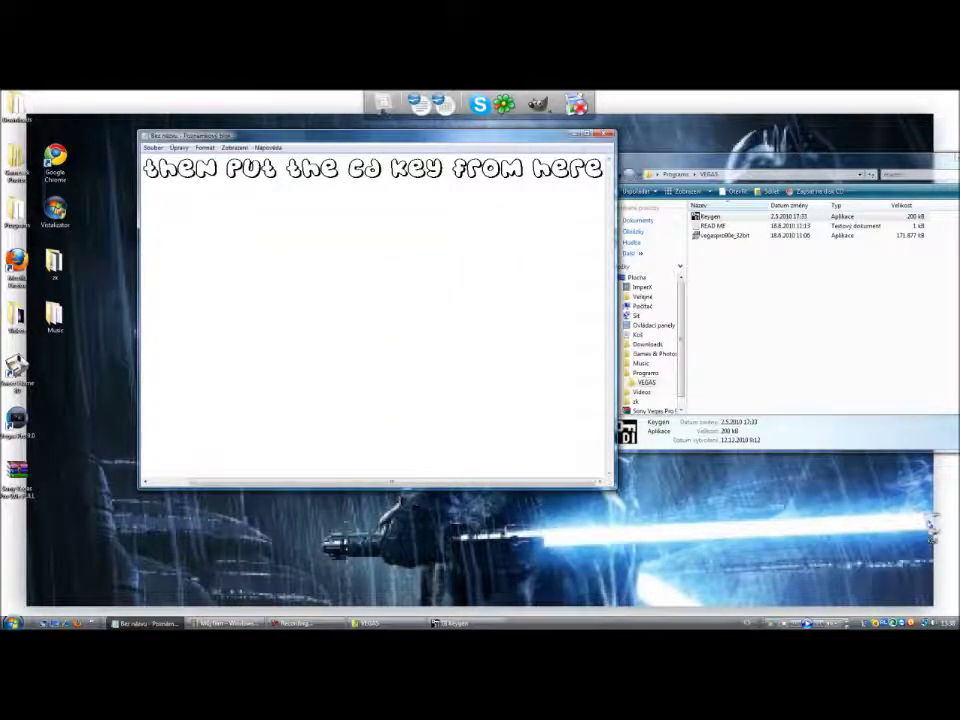
# - Replace the note text with "then you must put fake informations alll!!!"
pyautogui.hotkey('ctrl', 'a')
pyautogui.write('then ')
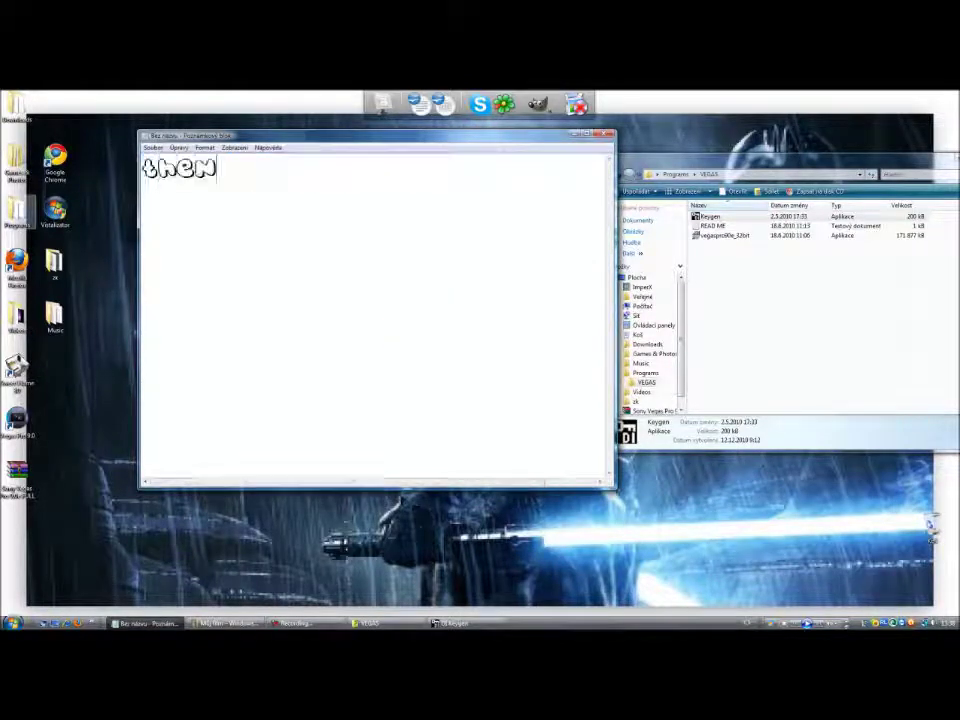
pyautogui.write('you mu')
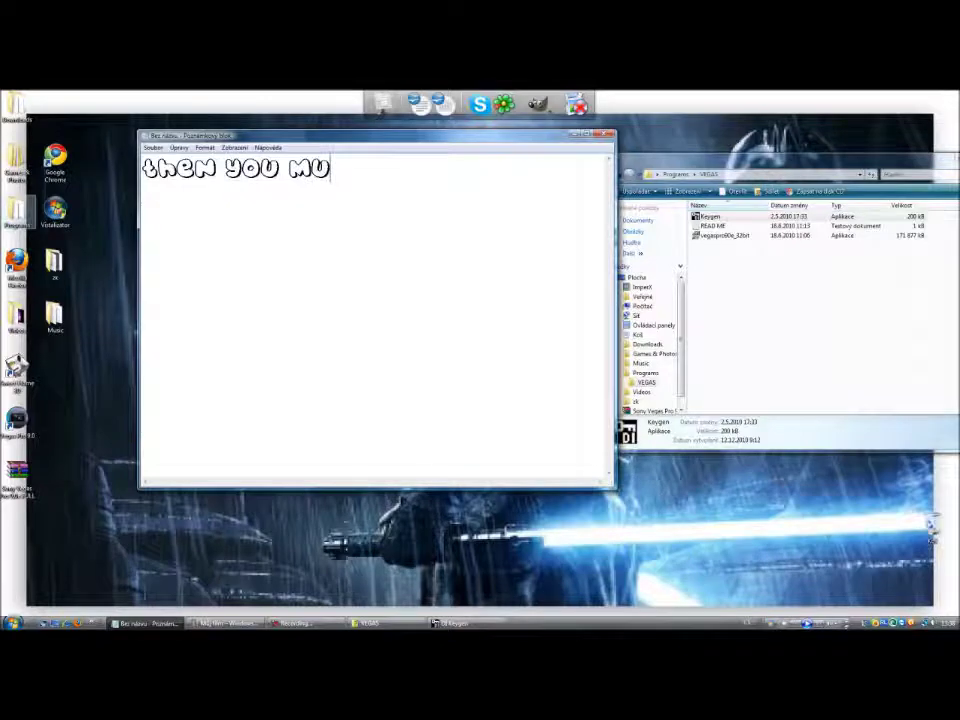
pyautogui.write('st put ')
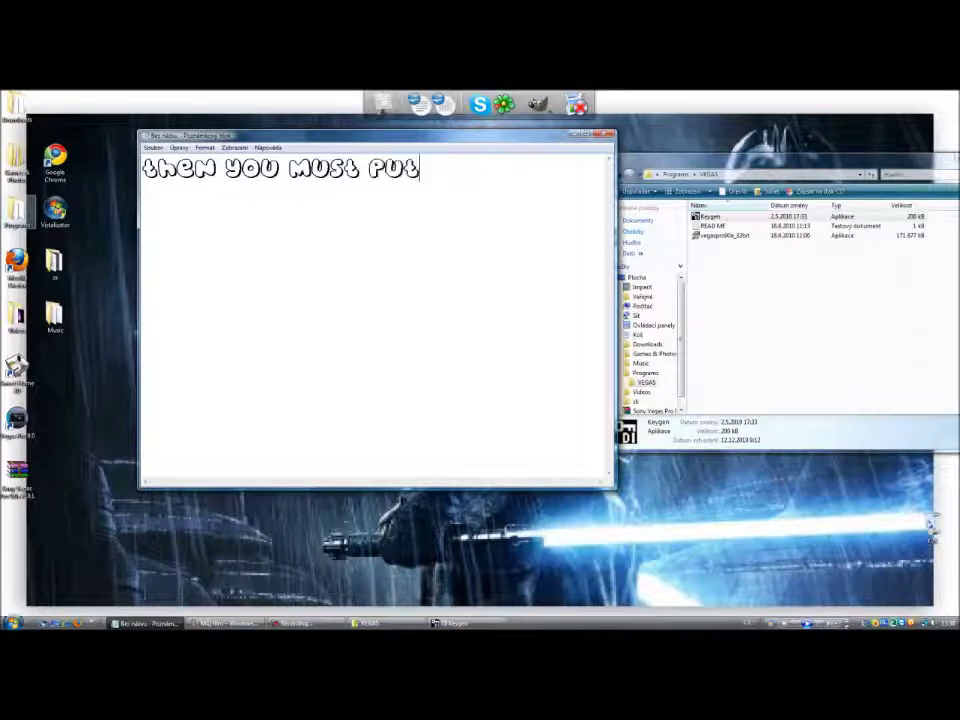
pyautogui.write('fake informations')
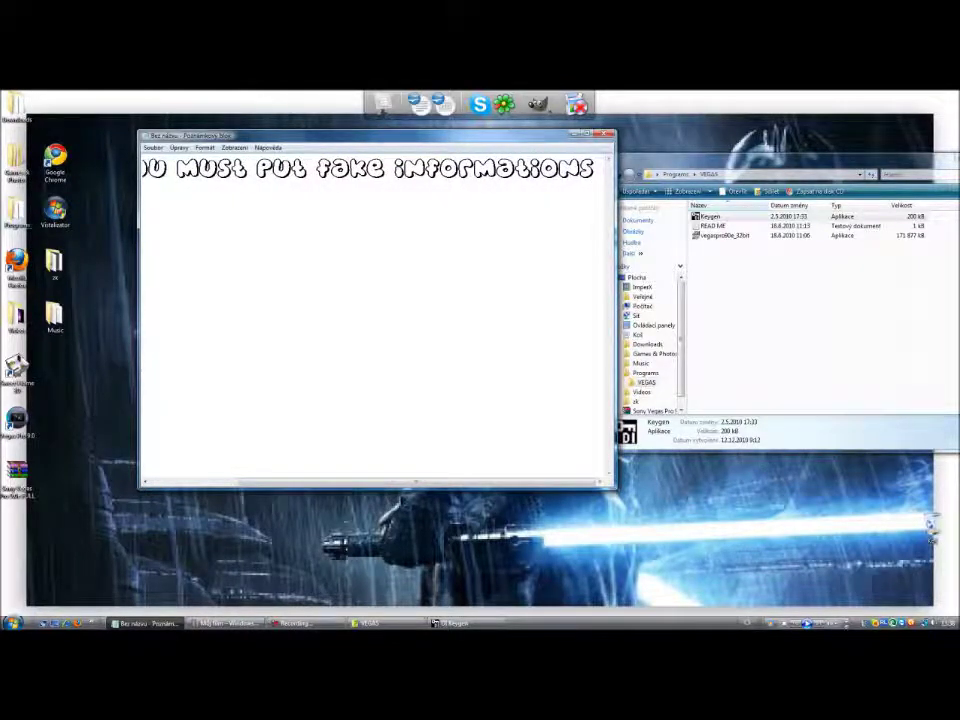
pyautogui.write(' alll')
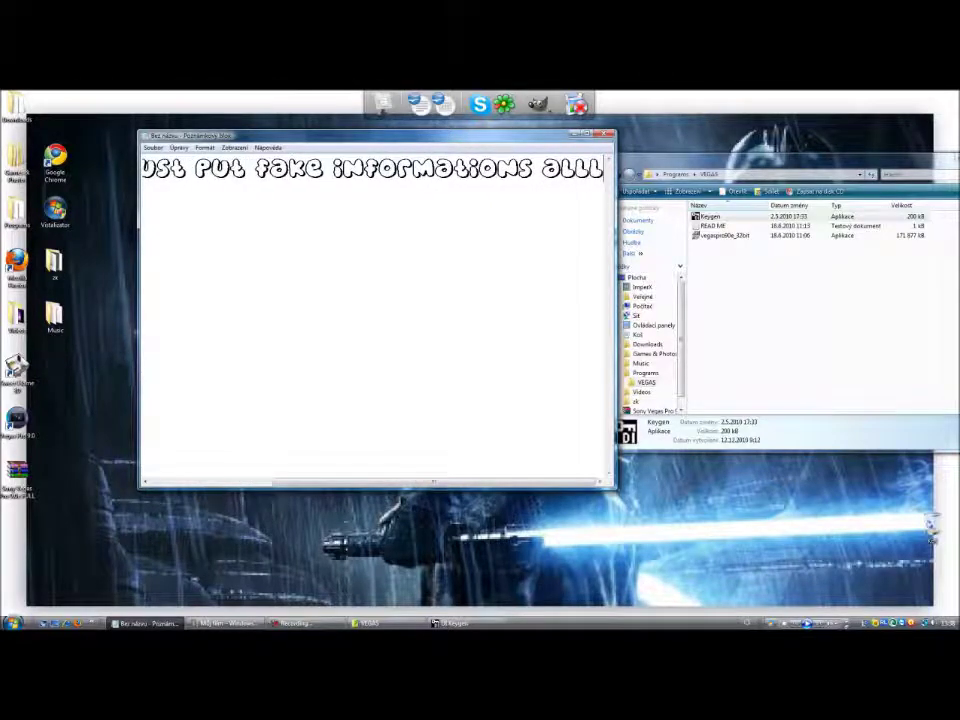
pyautogui.write('!!!')
# - Replace the note text with "then it want another code"
pyautogui.moveTo(603, 168); pyautogui.dragTo(141, 168)
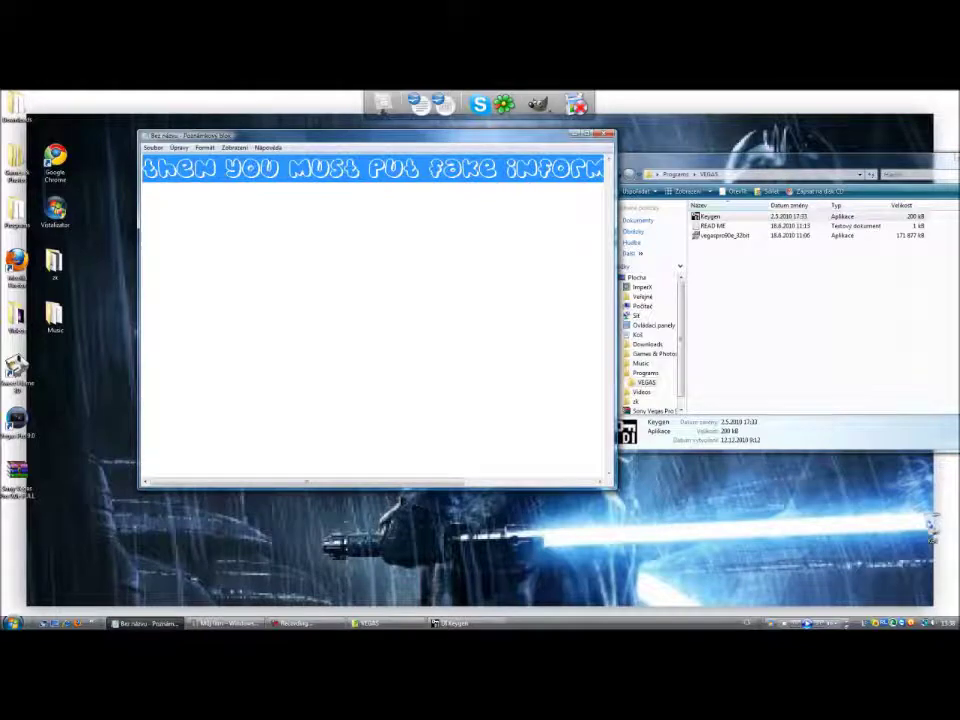
pyautogui.press('BackSpace')
pyautogui.write('th')
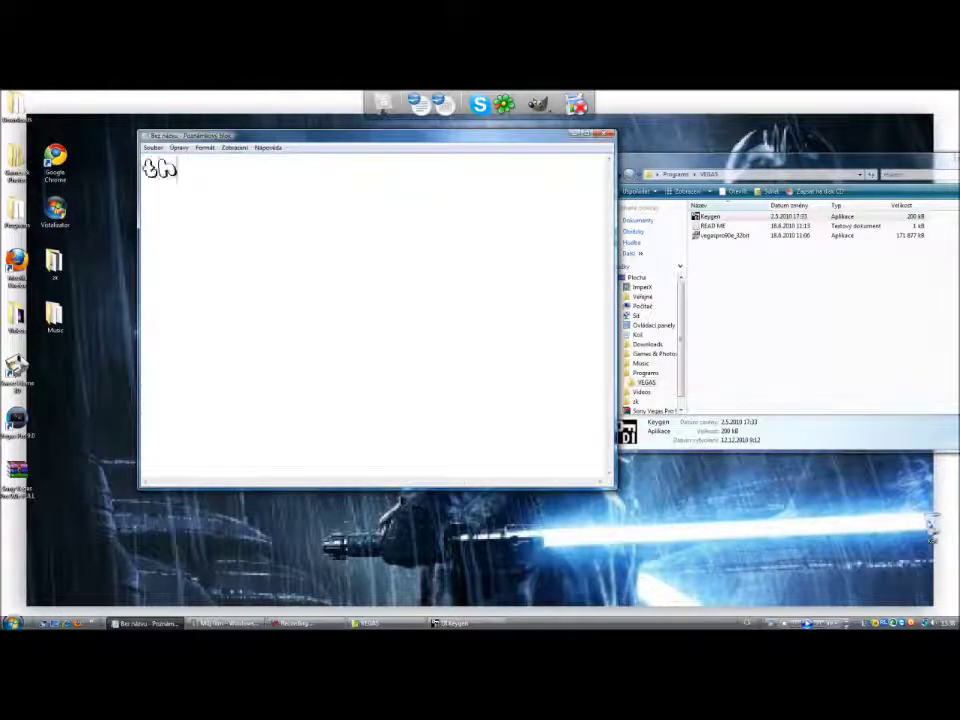
pyautogui.write('en it wa')
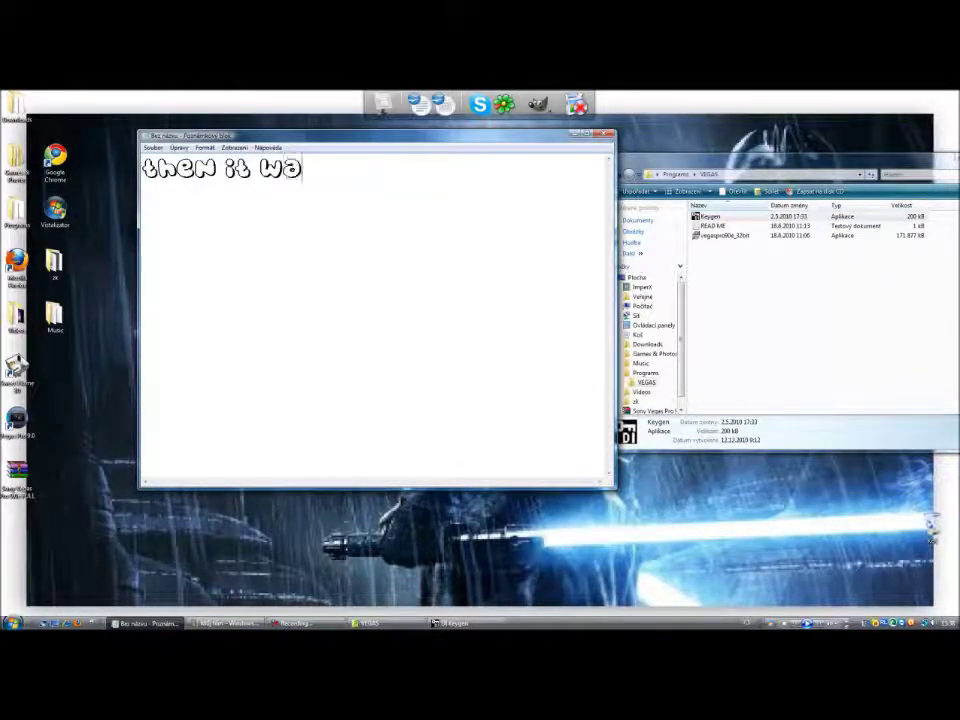
pyautogui.write('nt another code')
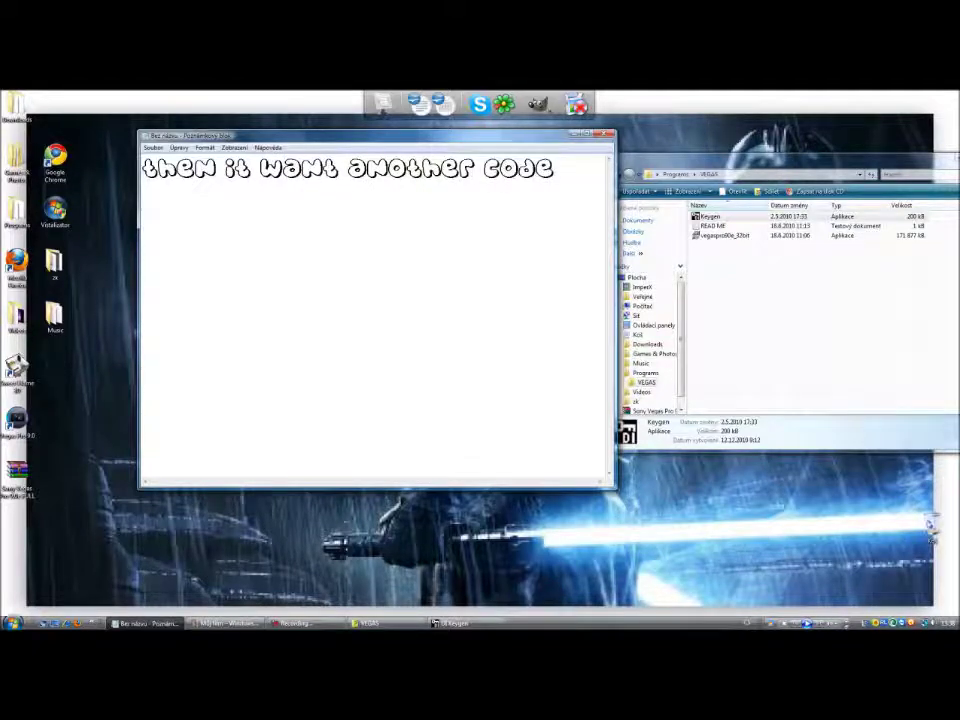
# - Erase the whole sentence about another code from the note
pyautogui.press('BackSpace')
pyautogui.press('BackSpace')
pyautogui.press('BackSpace')
pyautogui.press('BackSpace')
pyautogui.press('BackSpace')
pyautogui.press('BackSpace')
pyautogui.press('BackSpace')
pyautogui.press('BackSpace')
pyautogui.press('BackSpace')
pyautogui.press('BackSpace')
pyautogui.press('BackSpace')
pyautogui.press('BackSpace')
pyautogui.press('BackSpace')
pyautogui.press('BackSpace')
pyautogui.press('BackSpace')
pyautogui.press('BackSpace')
pyautogui.press('BackSpace')
pyautogui.press('BackSpace')
pyautogui.press('BackSpace')
pyautogui.press('BackSpace')
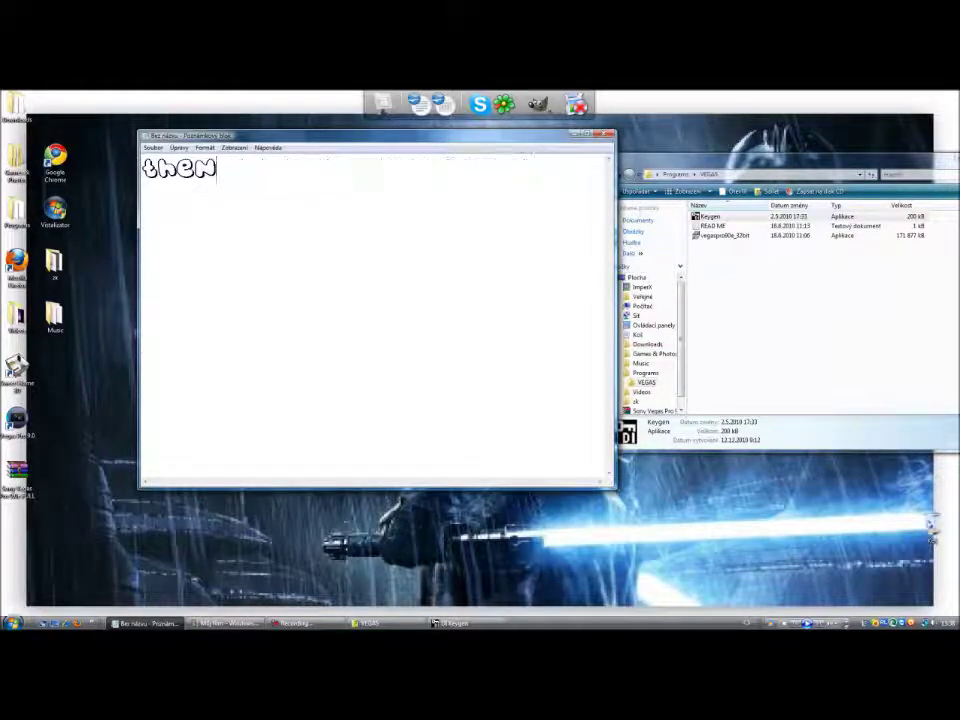
# - Bring up the Keygen and shift its window slightly aside, and write "activation code" in the empty note
pyautogui.click(433, 622)
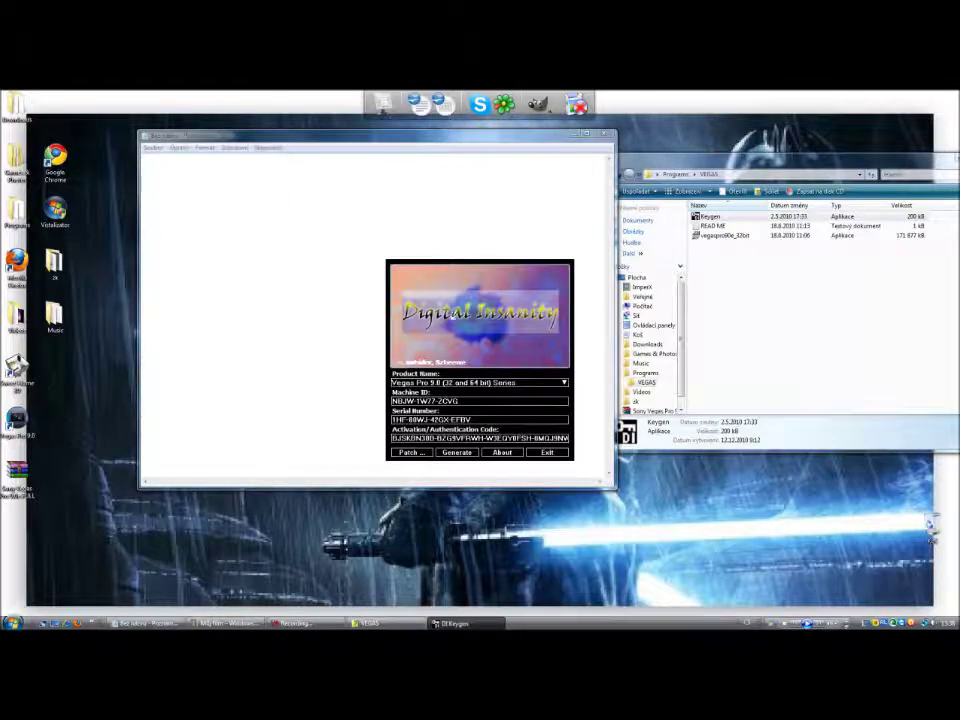
pyautogui.moveTo(452, 316); pyautogui.dragTo(518, 318)
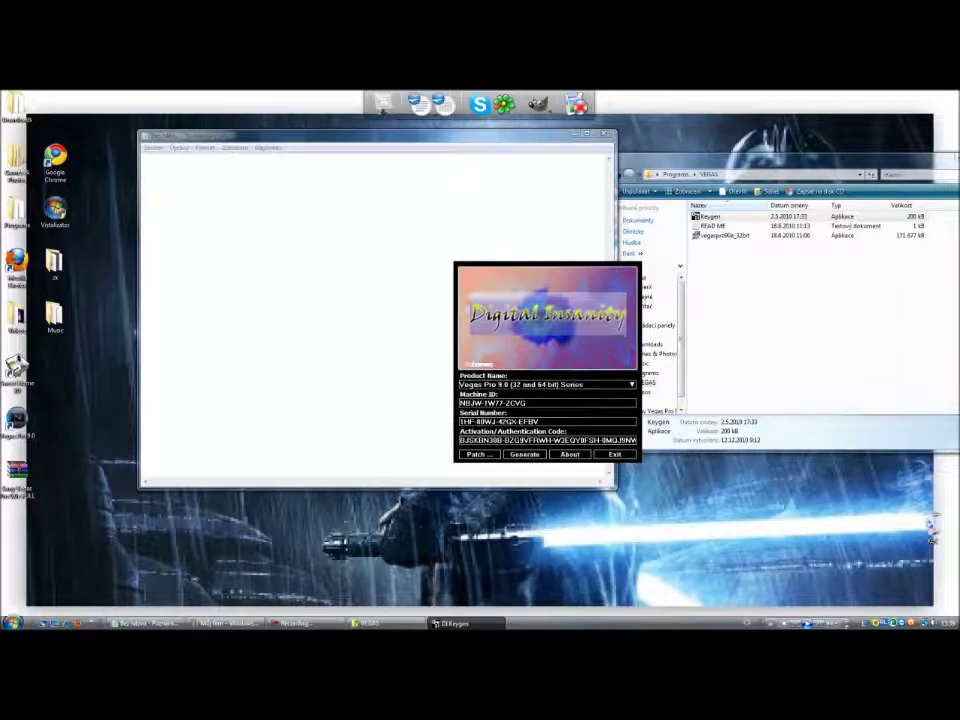
pyautogui.click(442, 347)
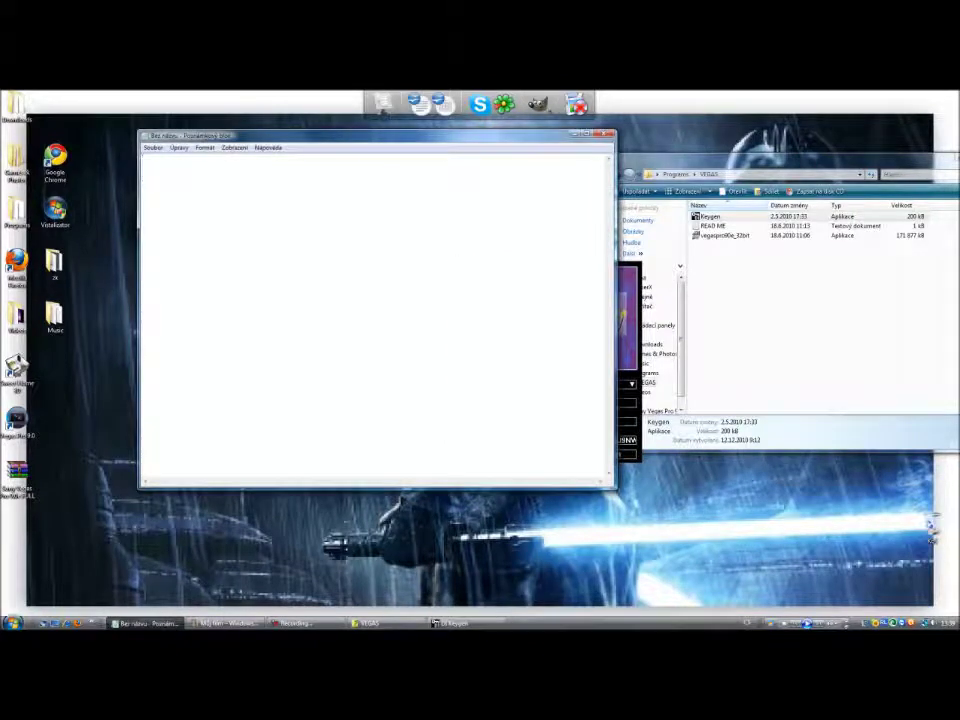
pyautogui.write('acti')
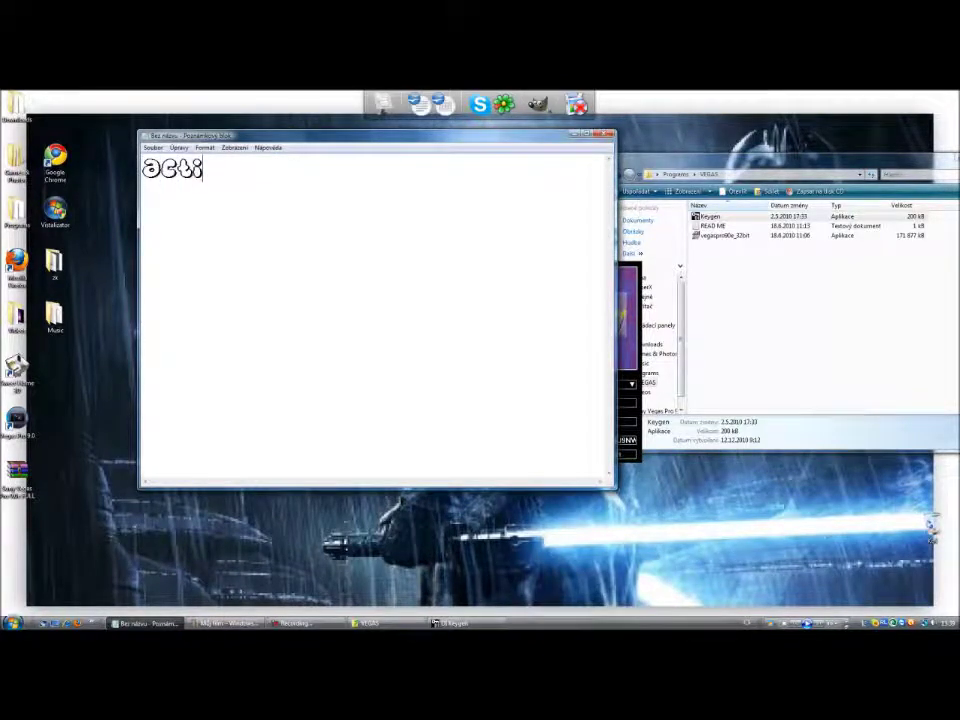
pyautogui.write('vation code')
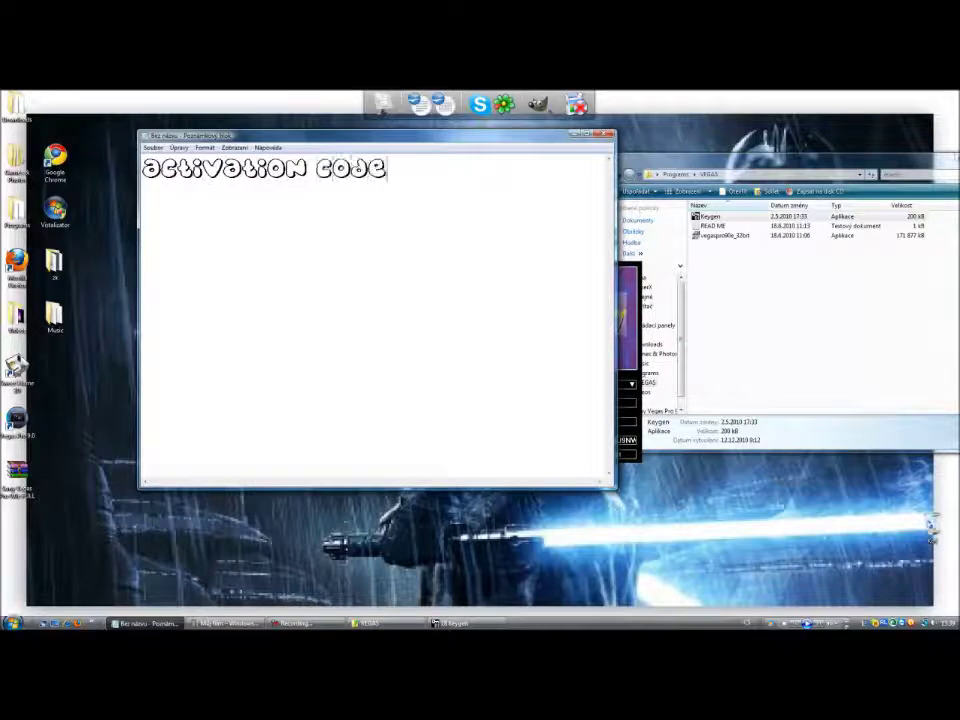
# - Replace the note text with "so just copy this"
pyautogui.hotkey('ctrl', 'a')
pyautogui.press('BackSpace')
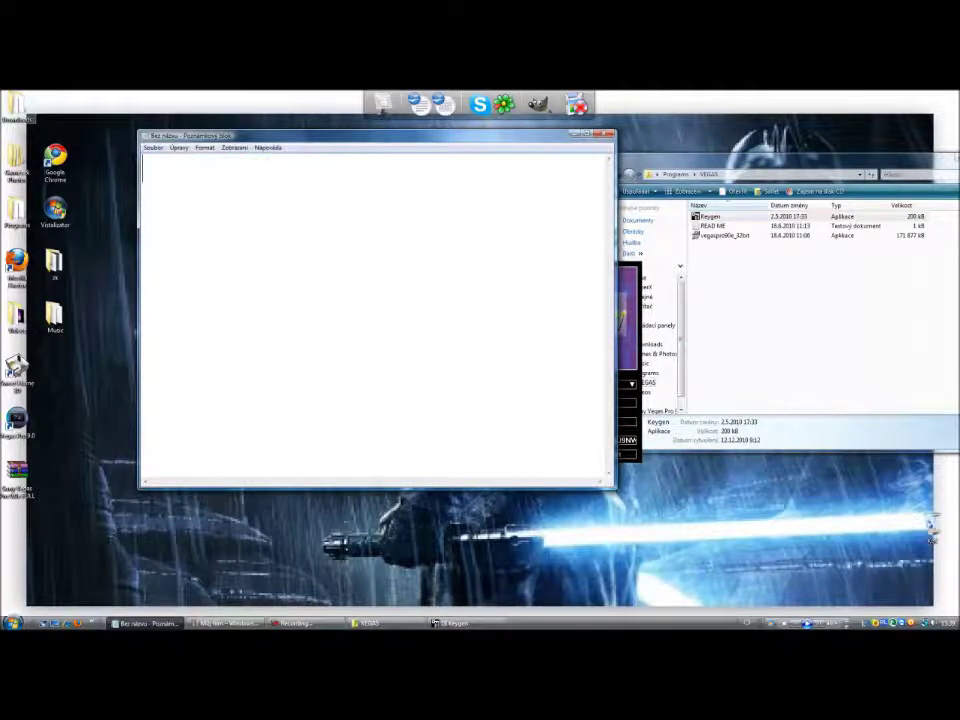
pyautogui.write('so jus')
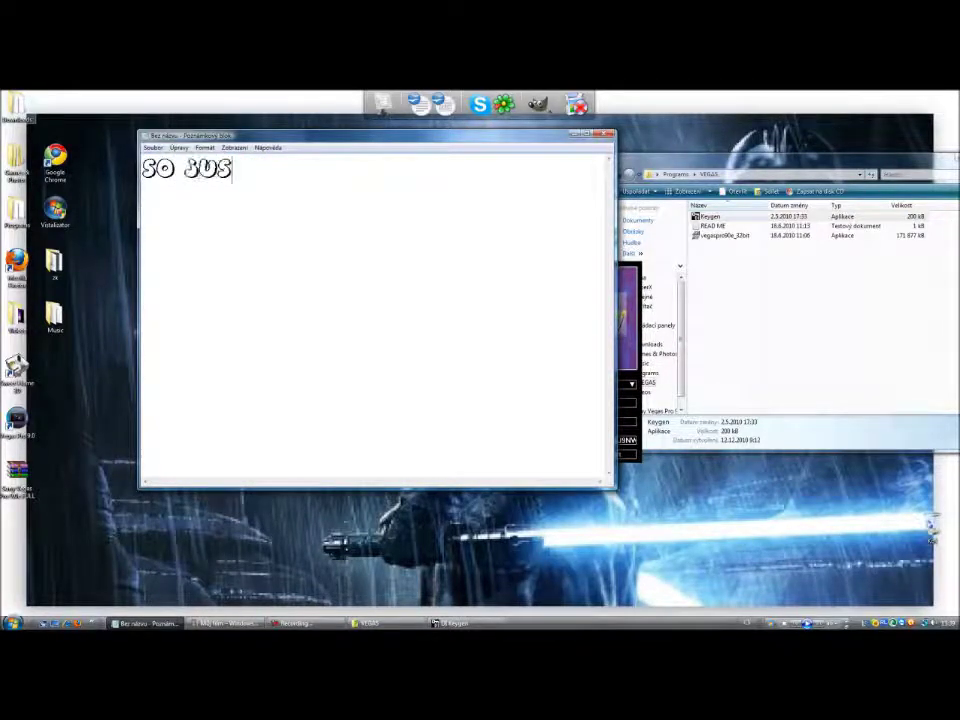
pyautogui.write('t copy this')
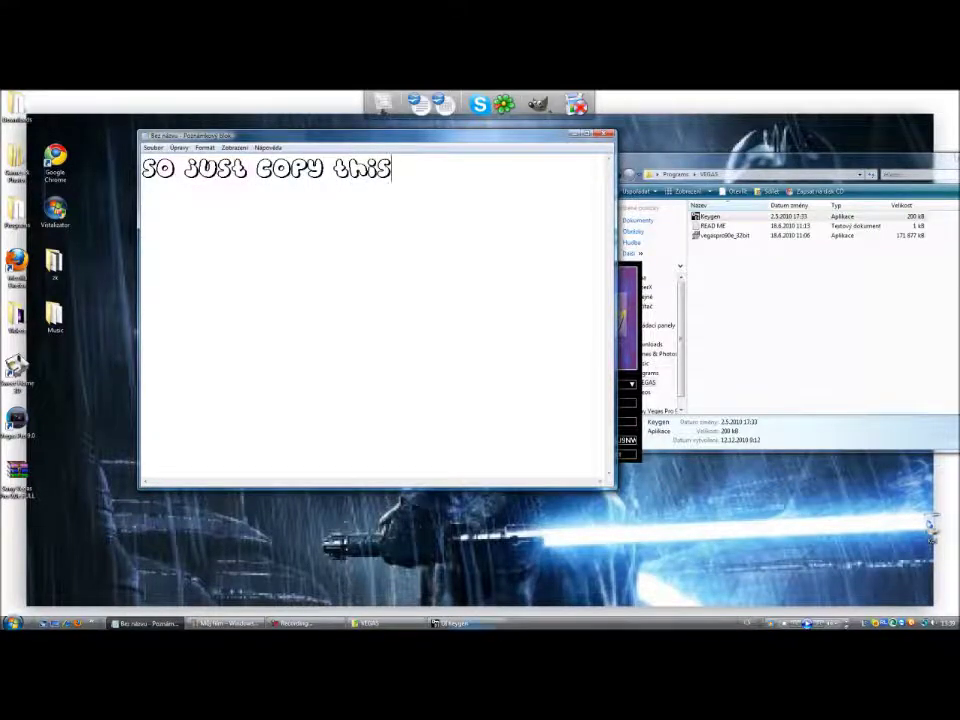
# - Copy the full activation/authentication code from the Keygen and paste it into the note in place of the existing text
pyautogui.click(465, 623)
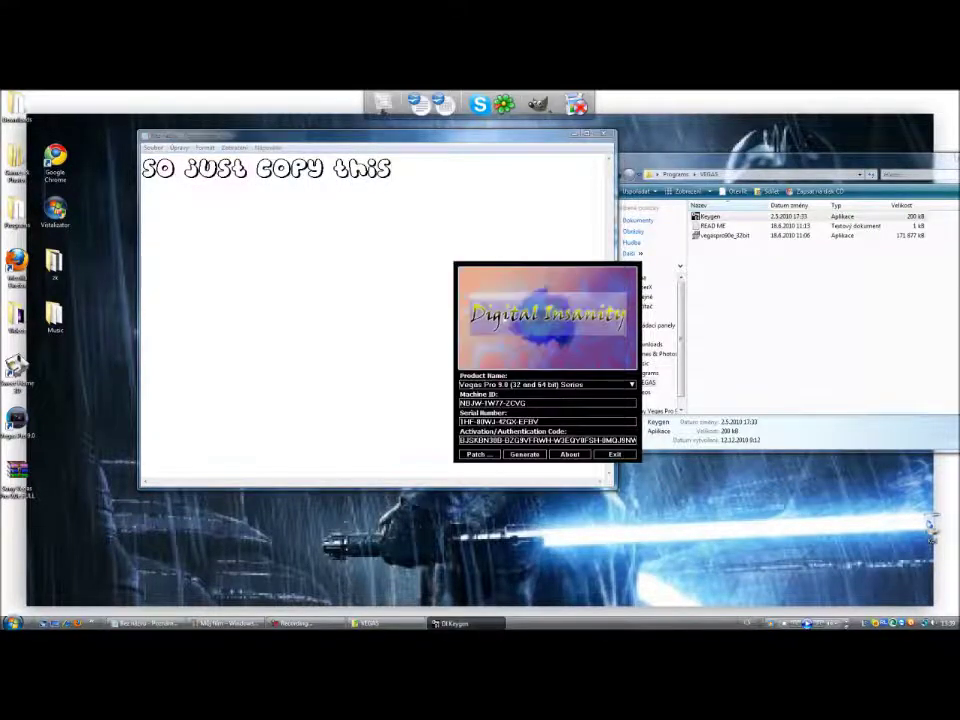
pyautogui.moveTo(460, 440); pyautogui.dragTo(634, 440)
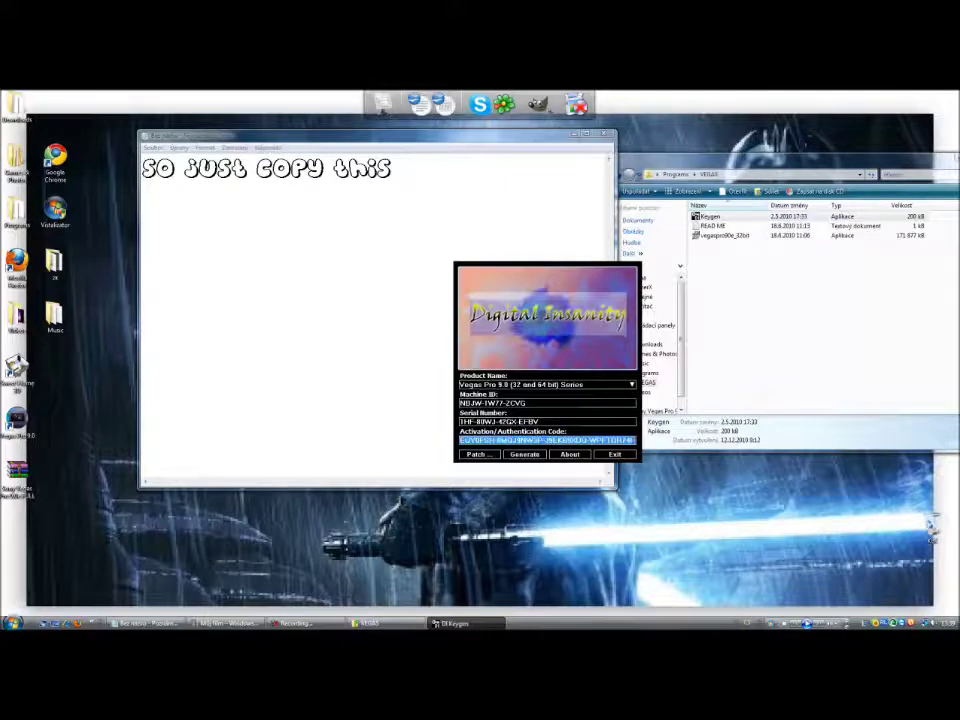
pyautogui.hotkey('alt', 'Tab')
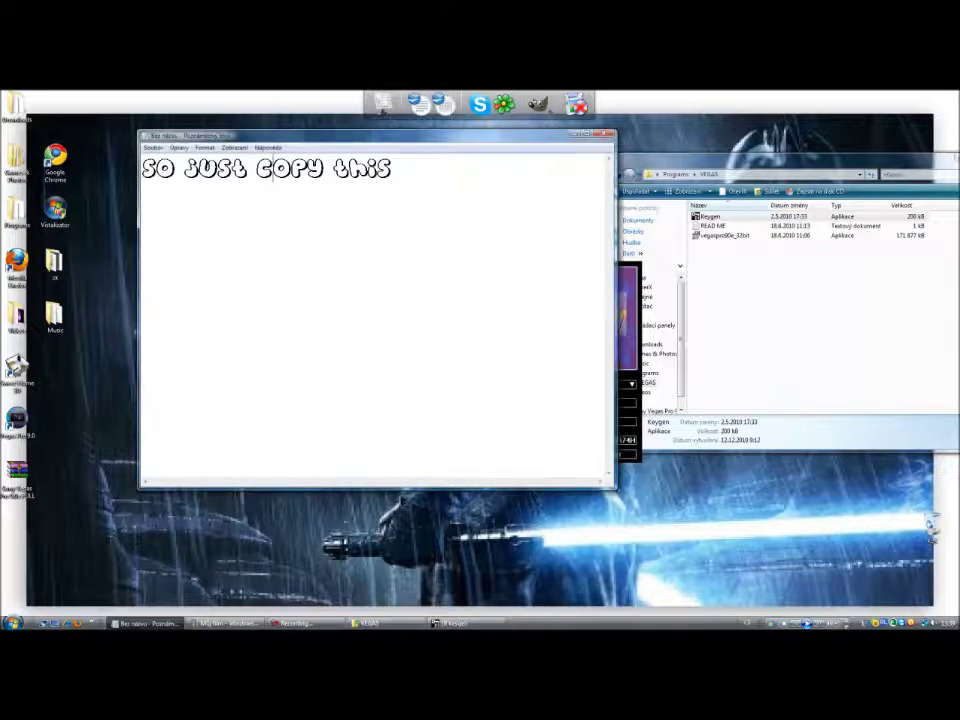
pyautogui.hotkey('ctrl', 'a')
pyautogui.press('Delete')
pyautogui.hotkey('ctrl', 'v')
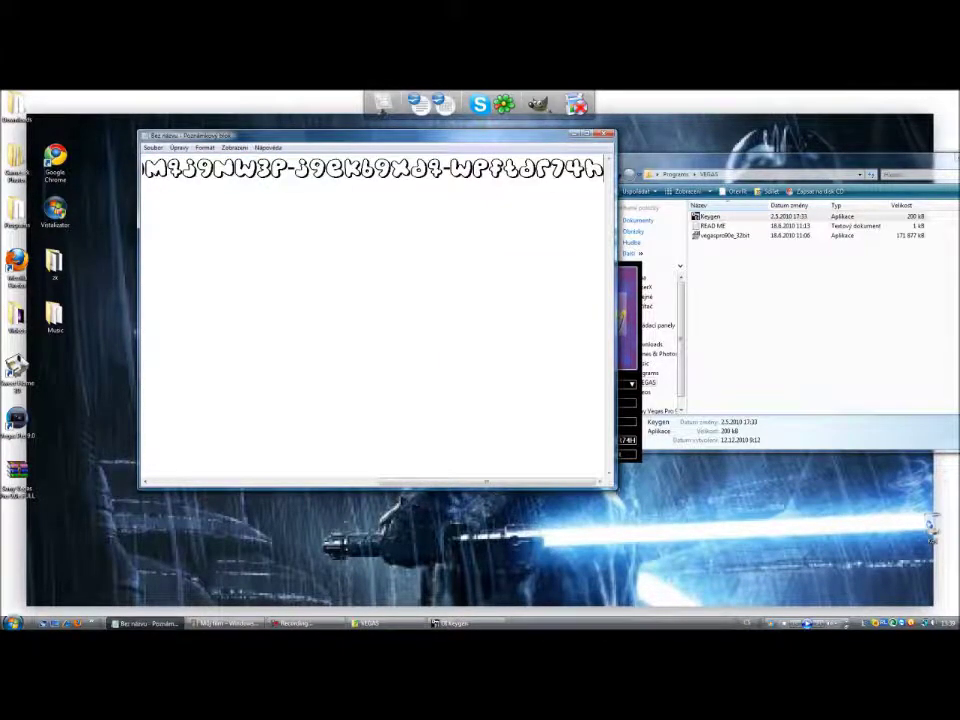
pyautogui.moveTo(486, 482)
pyautogui.mouseDown()
pyautogui.moveTo(258, 482)
pyautogui.moveTo(486, 482)
pyautogui.mouseUp()
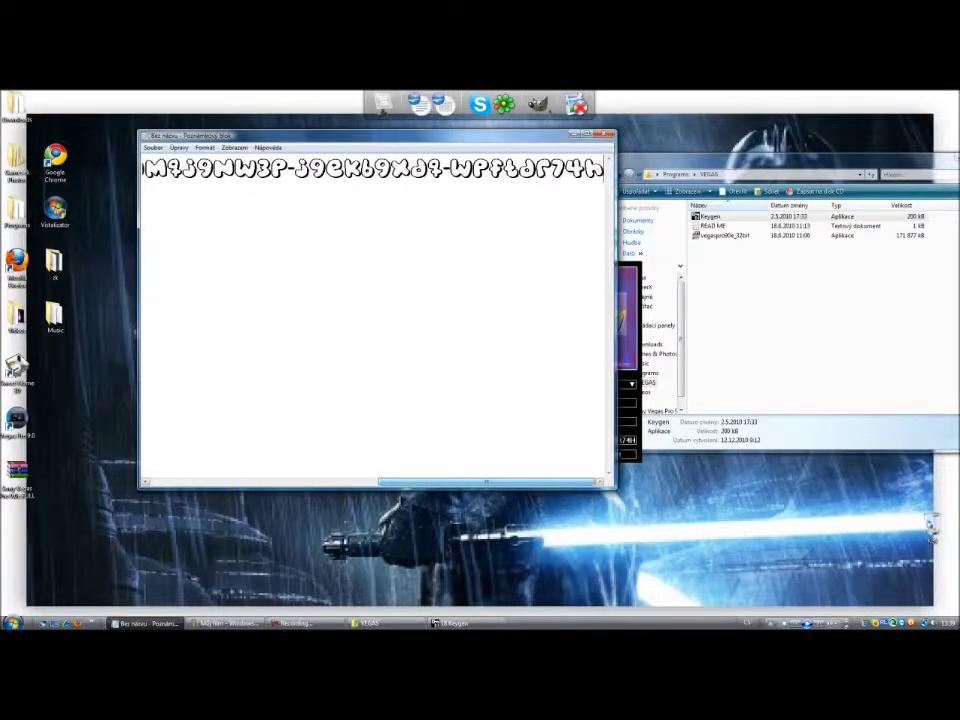
# - Replace the pasted code with the two-line closing note "so yeh you have it" and "thanks for watching bb"
pyautogui.hotkey('ctrl', 'a')
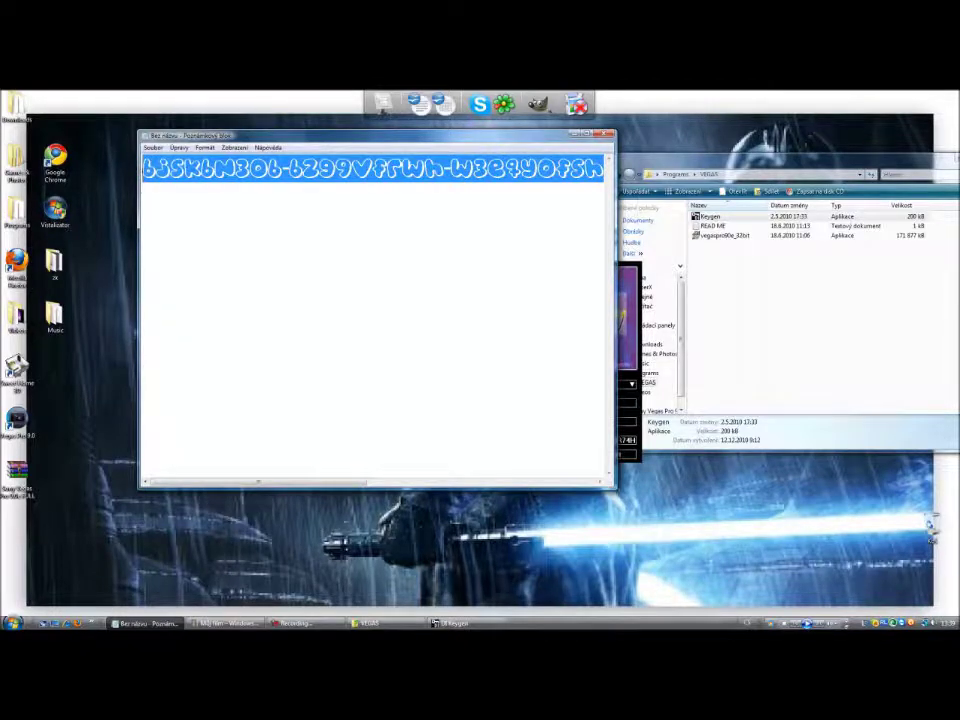
pyautogui.hotkey('ctrl', 'x')
pyautogui.write('so yeh')
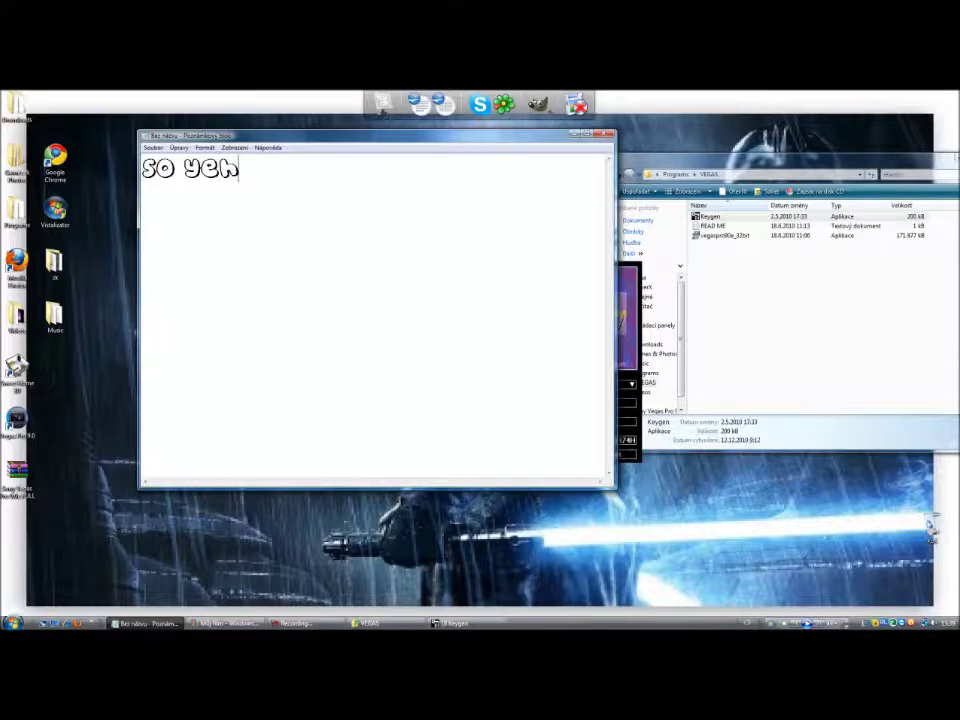
pyautogui.write(' you have it ')
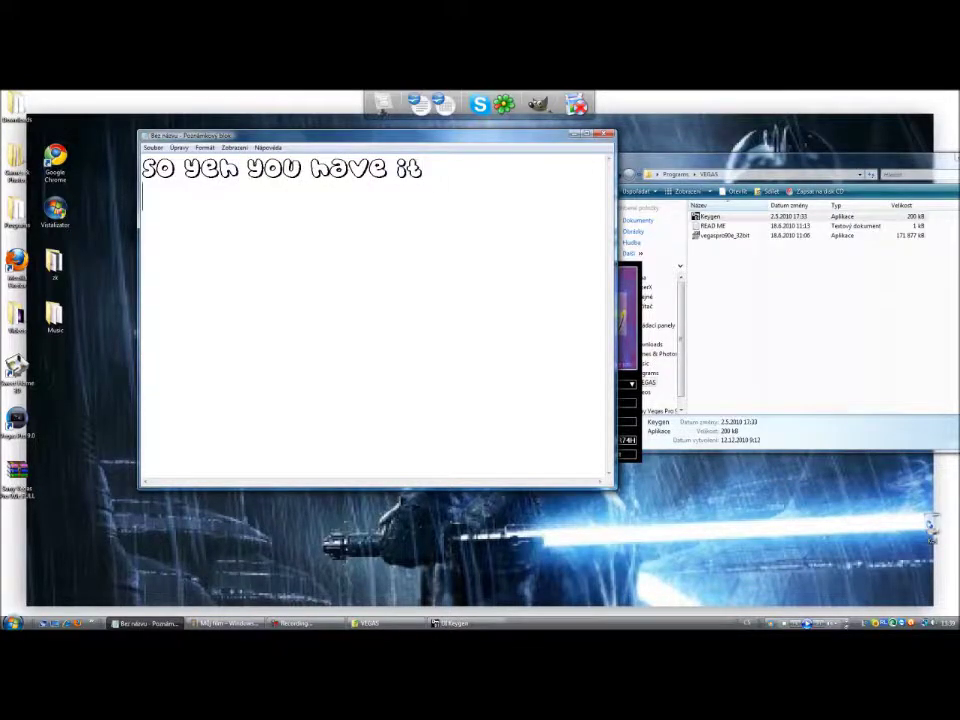
pyautogui.write('thanks for ')
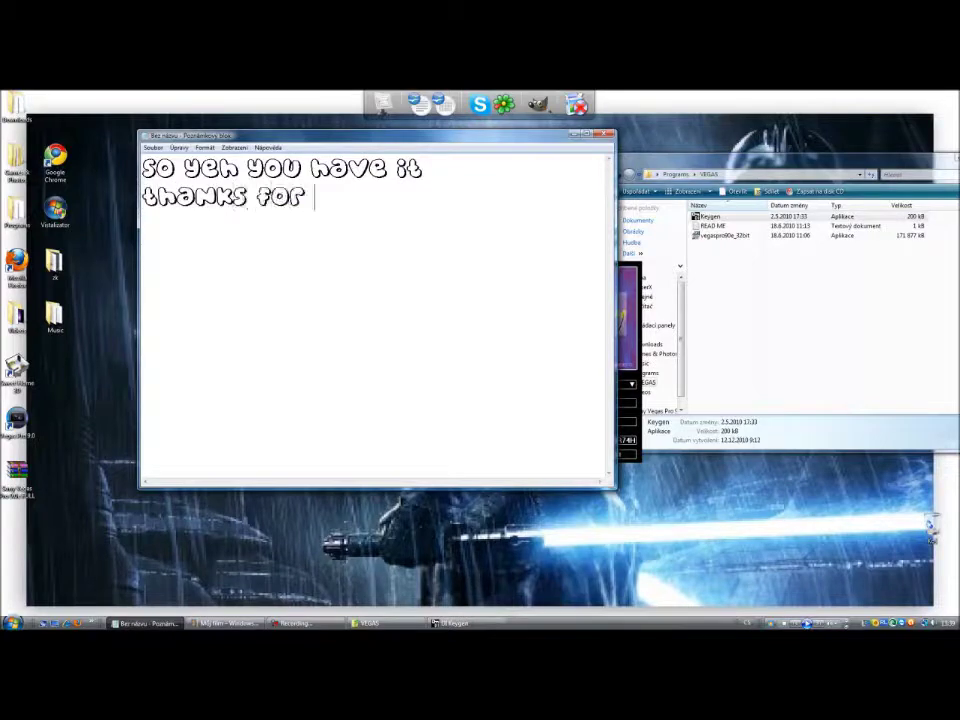
pyautogui.write('watching')
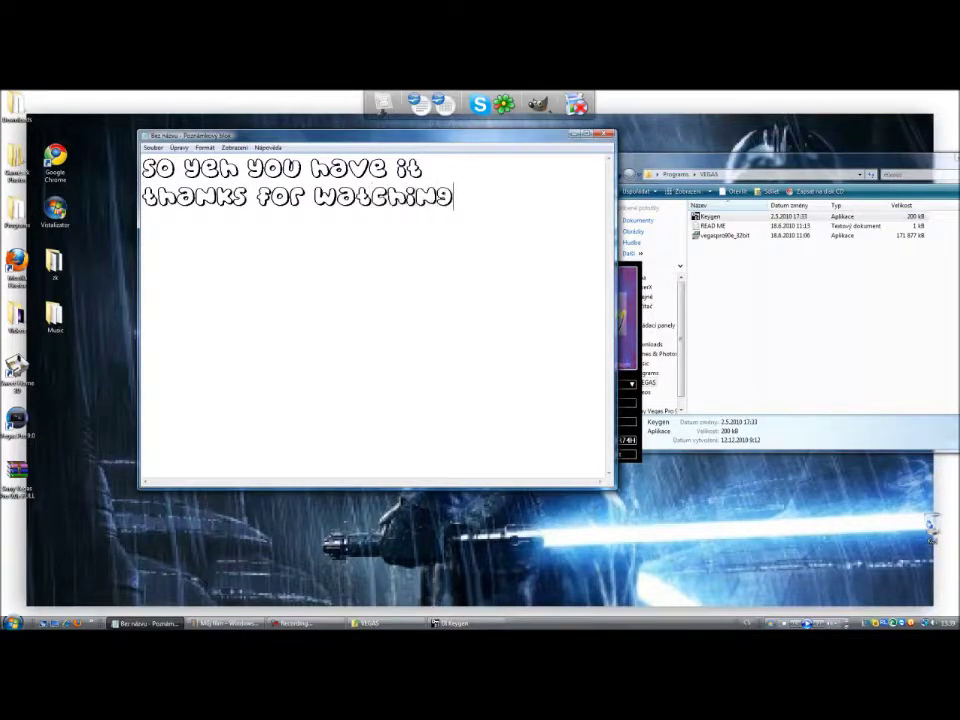
pyautogui.write(' bb')
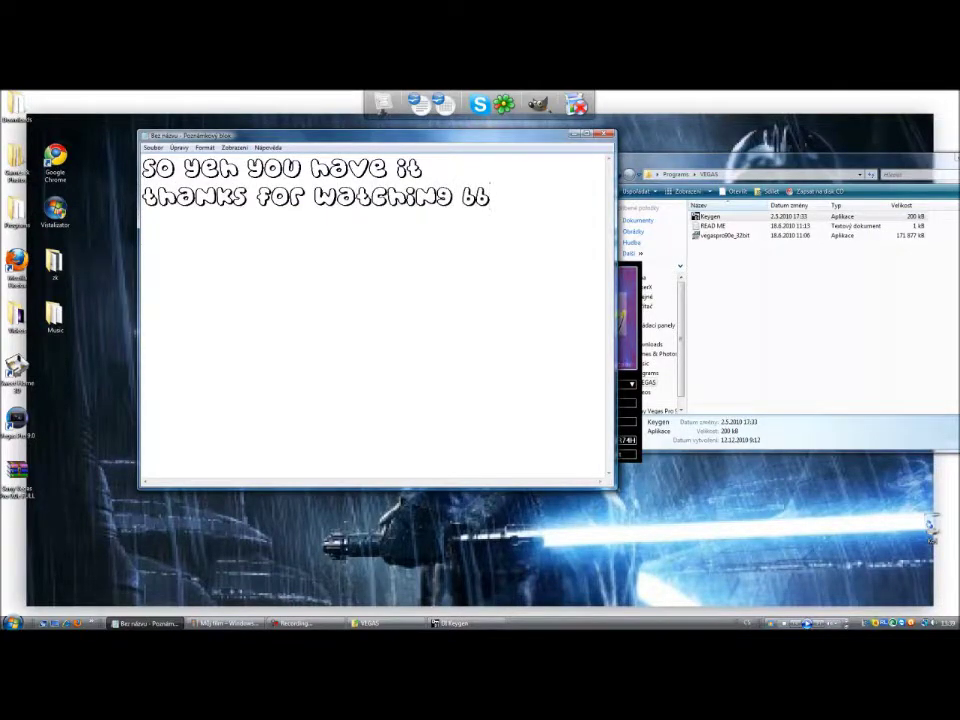